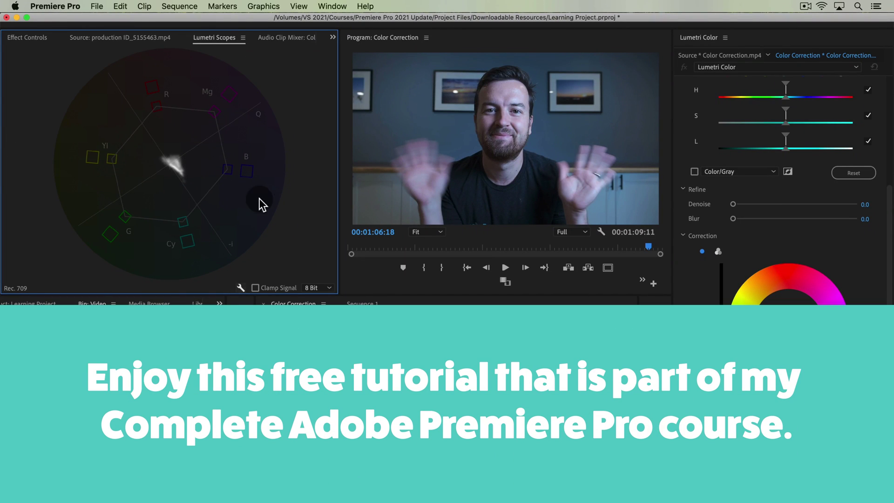
# Step: Check the scope display options, jump to 00:00:53:08, and collapse the HSL Secondary section
pyautogui.click(241, 287)
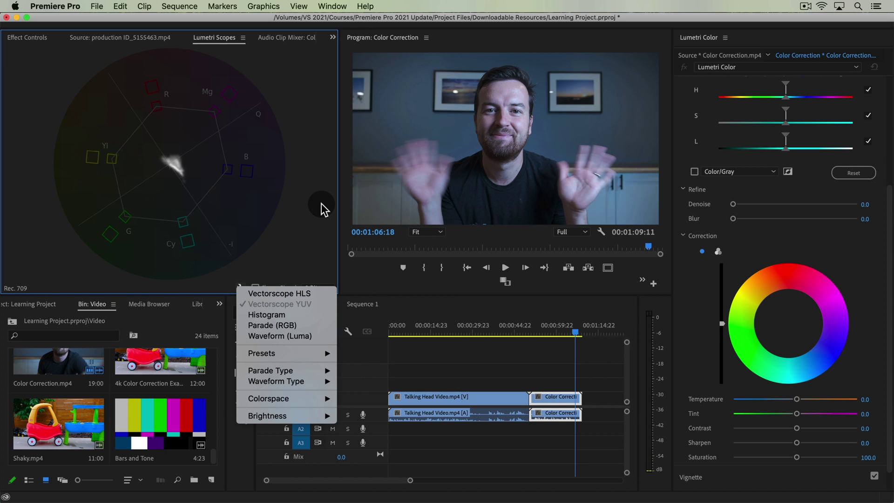
pyautogui.click(321, 203)
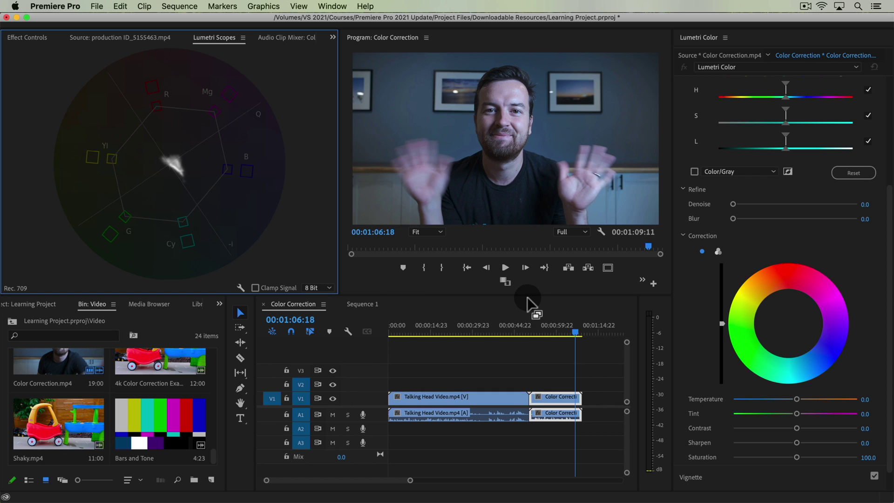
pyautogui.click(515, 330)
pyautogui.click(536, 331)
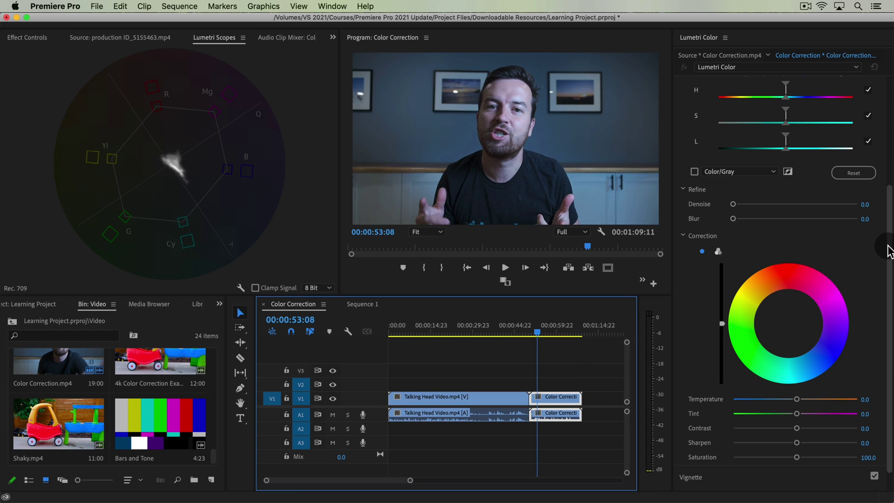
pyautogui.moveTo(891, 252); pyautogui.dragTo(889, 136)
pyautogui.click(737, 182)
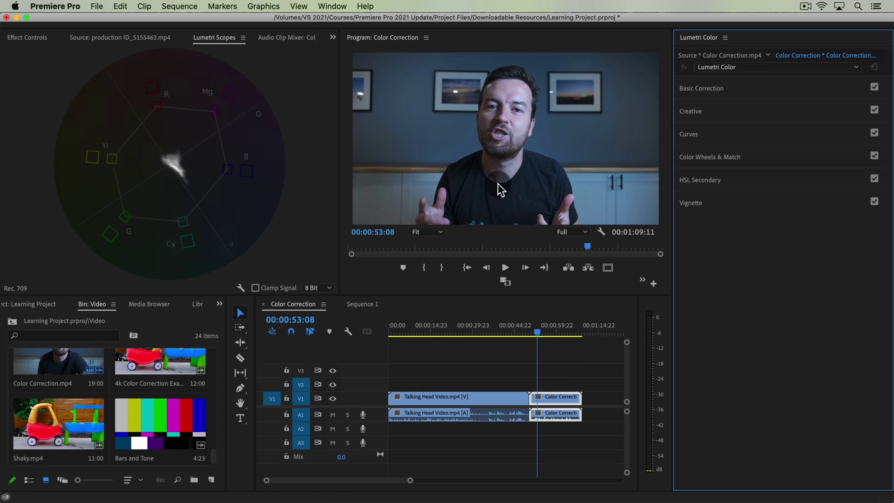
# Step: Scrub the playhead back to 00:00:39:04 in the Talking Head clip
pyautogui.moveTo(520, 331); pyautogui.dragTo(499, 332)
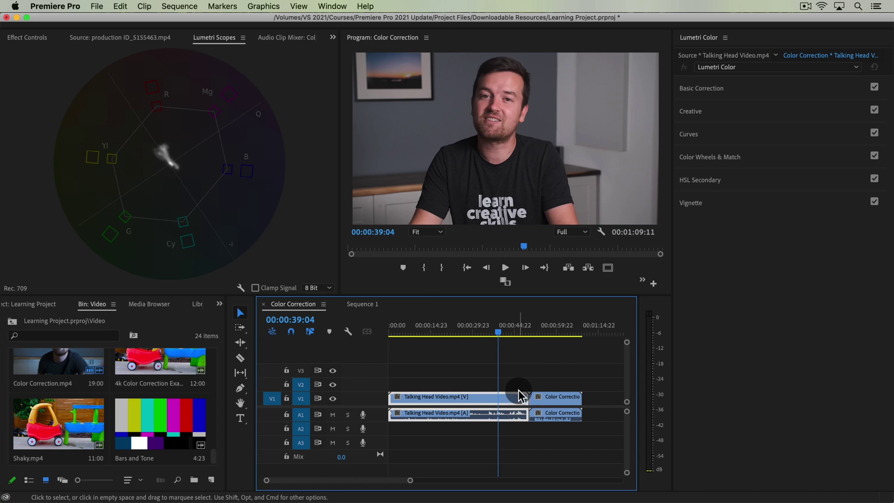
# Step: Expand Basic Correction and eyedropper the shirt, then the wall, for Temperature and Tint -4.6
pyautogui.click(726, 86)
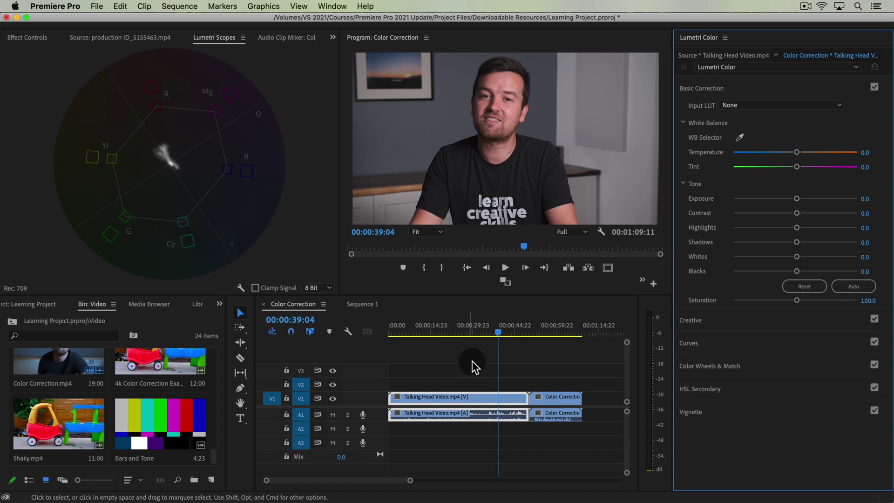
pyautogui.click(740, 138)
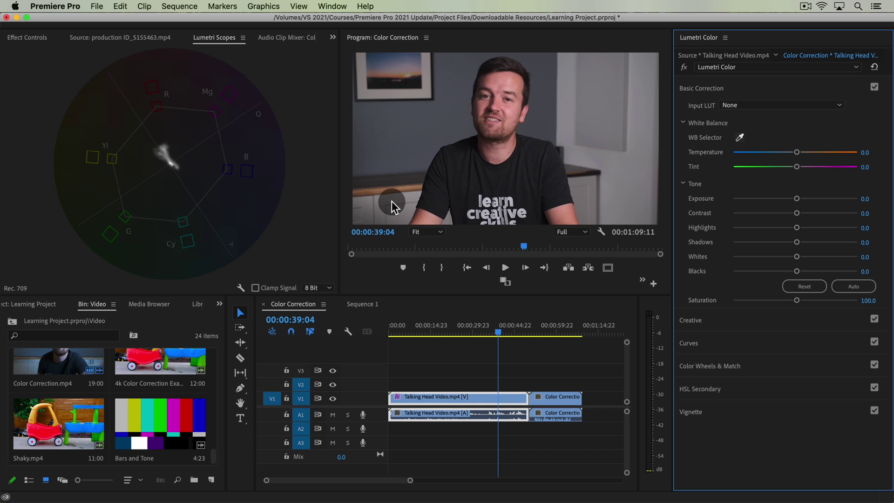
pyautogui.click(491, 191)
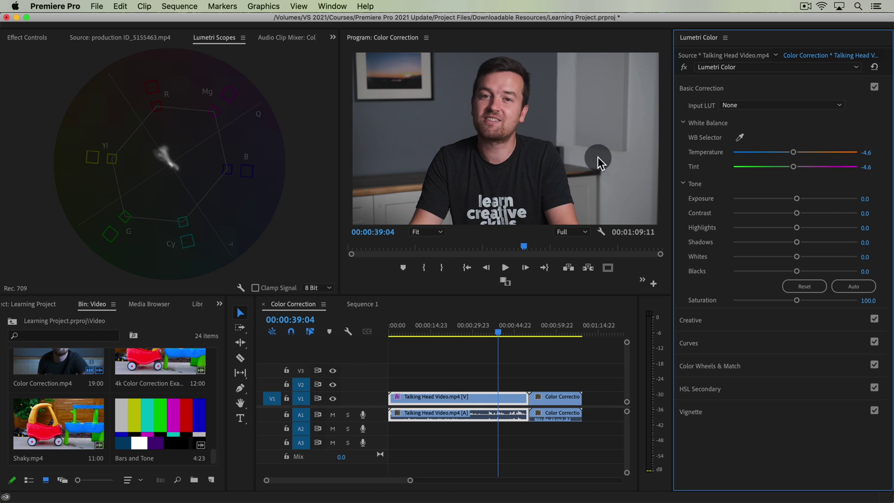
pyautogui.click(584, 181)
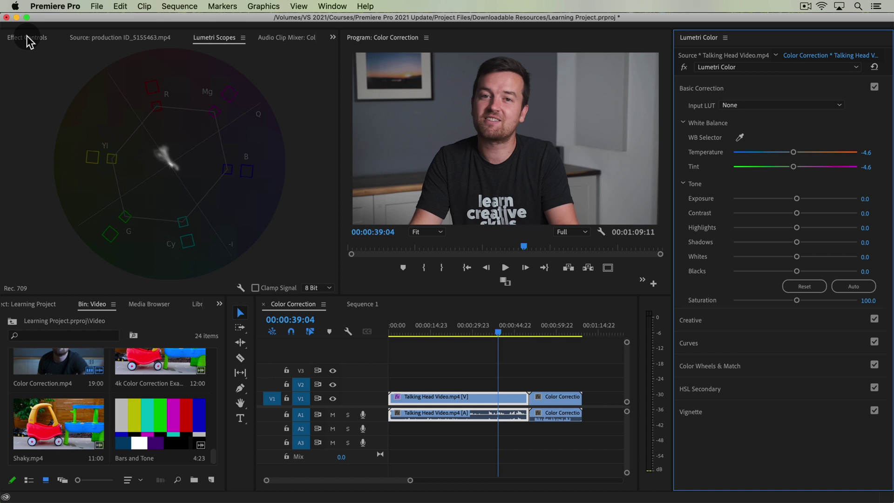
# Step: Dock Effect Controls beside the bin, return to the vectorscope, and select the Talking Head clip
pyautogui.moveTo(27, 37); pyautogui.dragTo(98, 300)
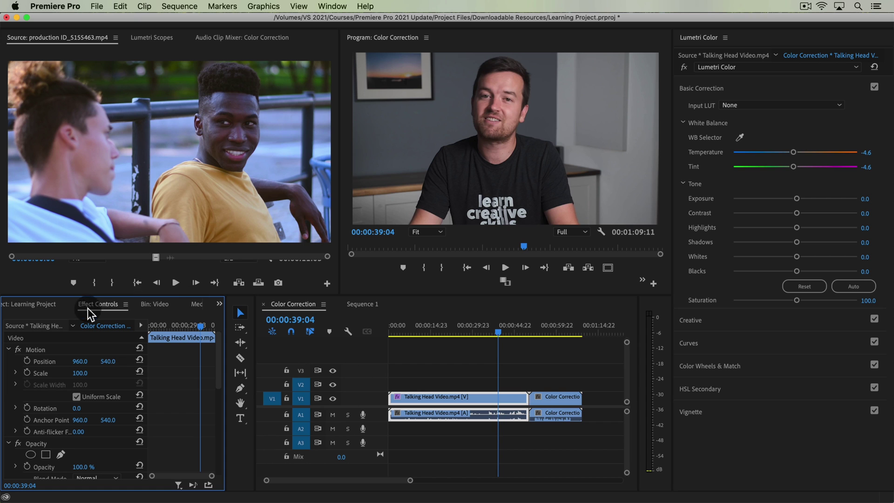
pyautogui.click(163, 39)
pyautogui.click(86, 37)
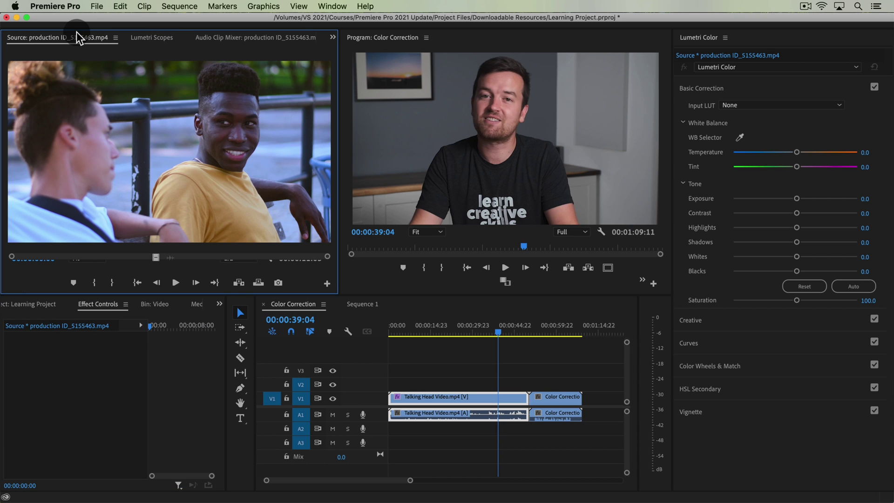
pyautogui.click(151, 37)
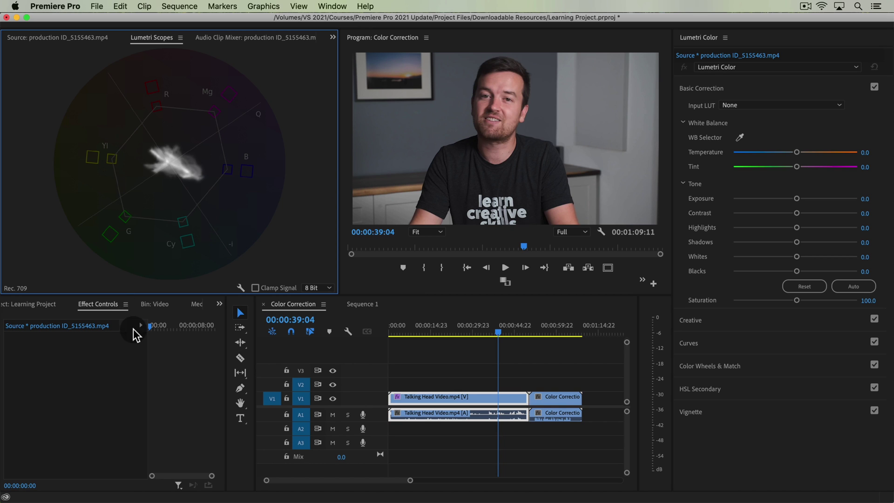
pyautogui.click(449, 379)
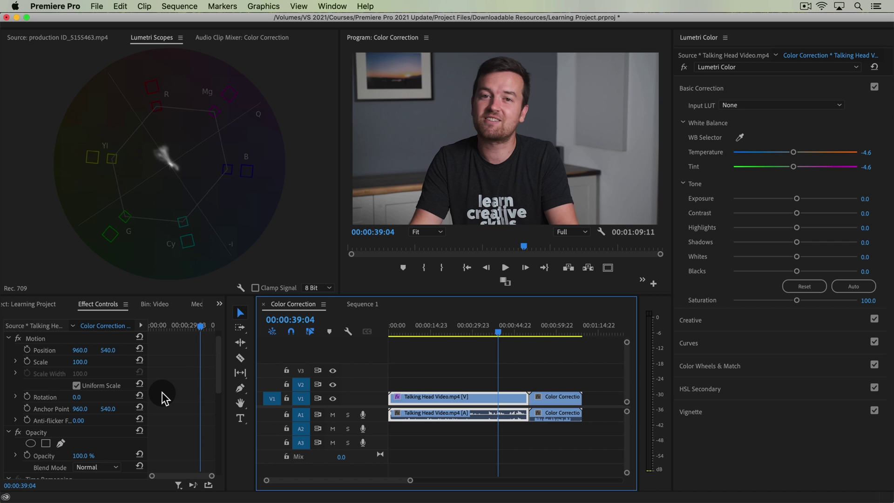
pyautogui.scroll(-2, 154, 382)
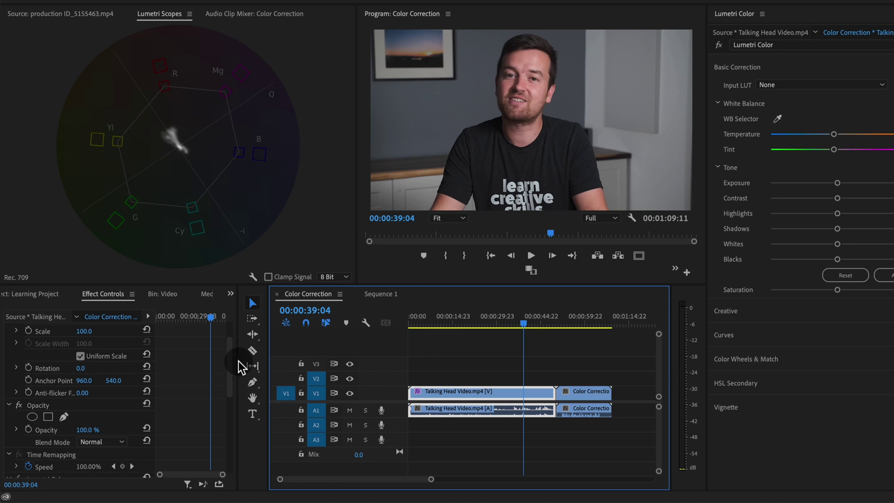
# Step: Draw a four-point bezier opacity mask around the forehead and tighten its lower-right corner
pyautogui.click(65, 418)
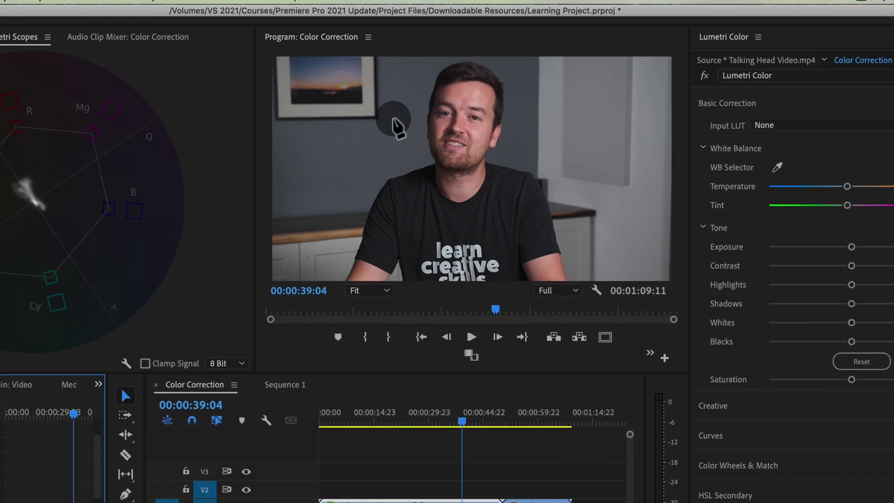
pyautogui.click(509, 56)
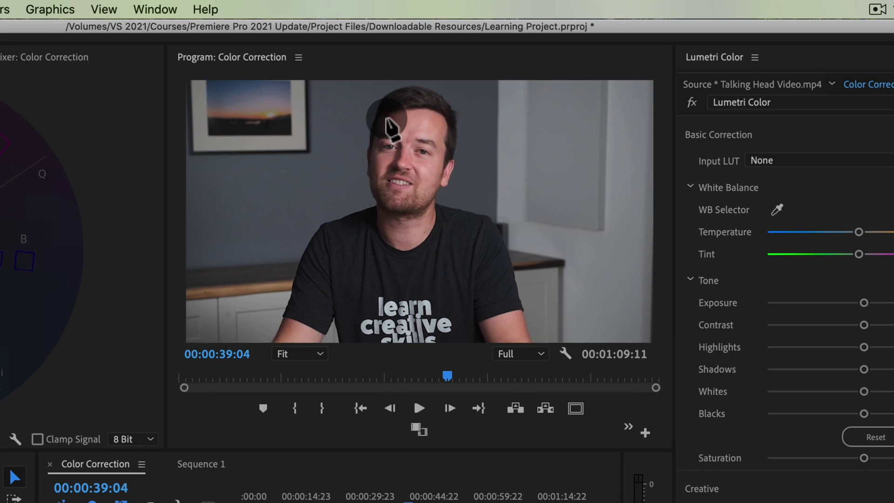
pyautogui.click(440, 113)
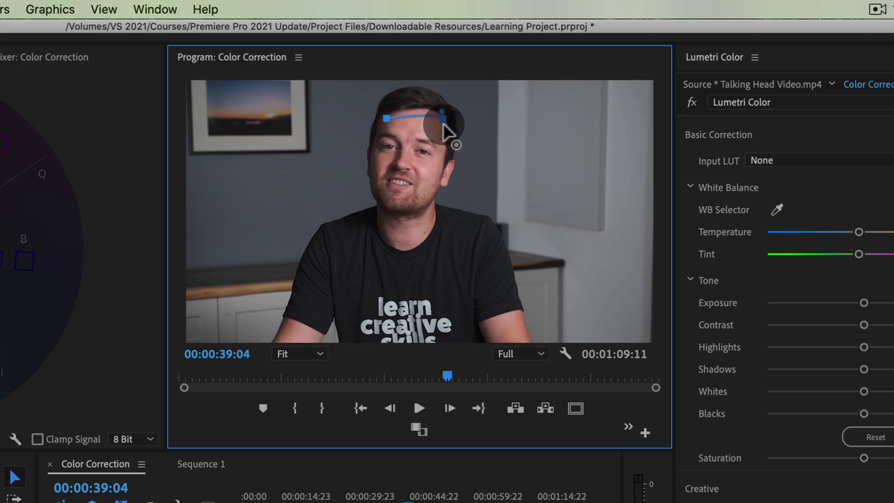
pyautogui.click(440, 151)
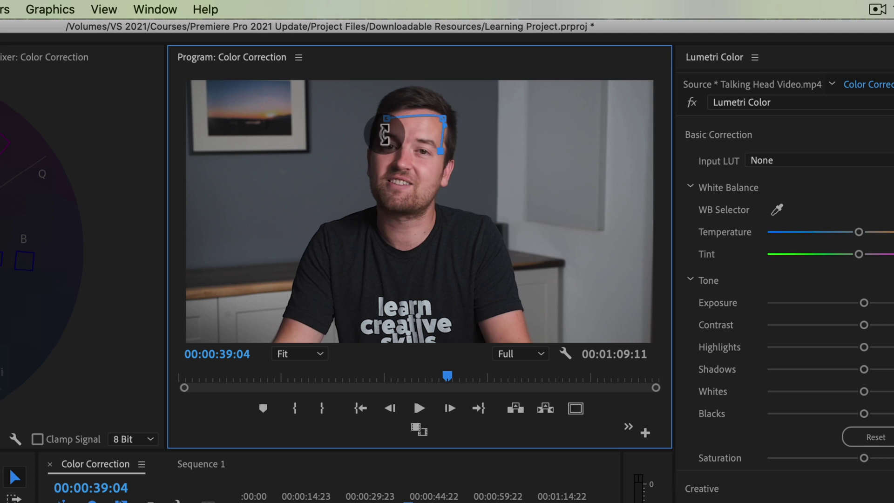
pyautogui.click(398, 139)
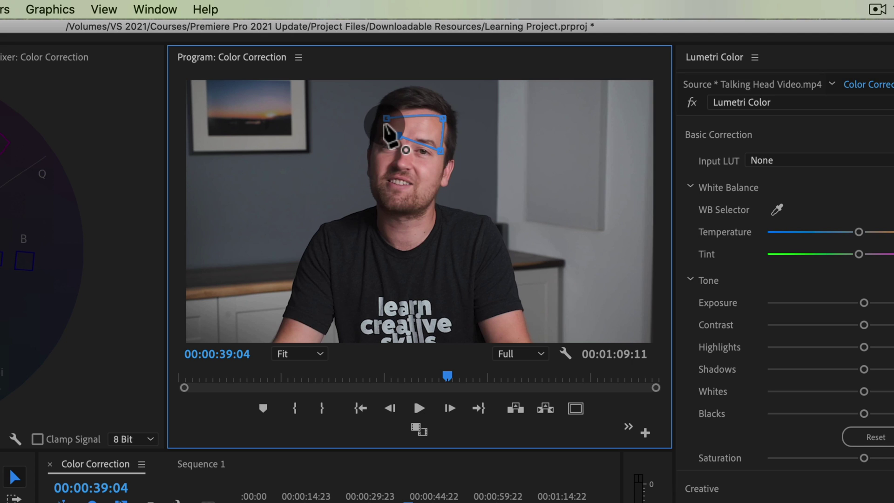
pyautogui.click(384, 120)
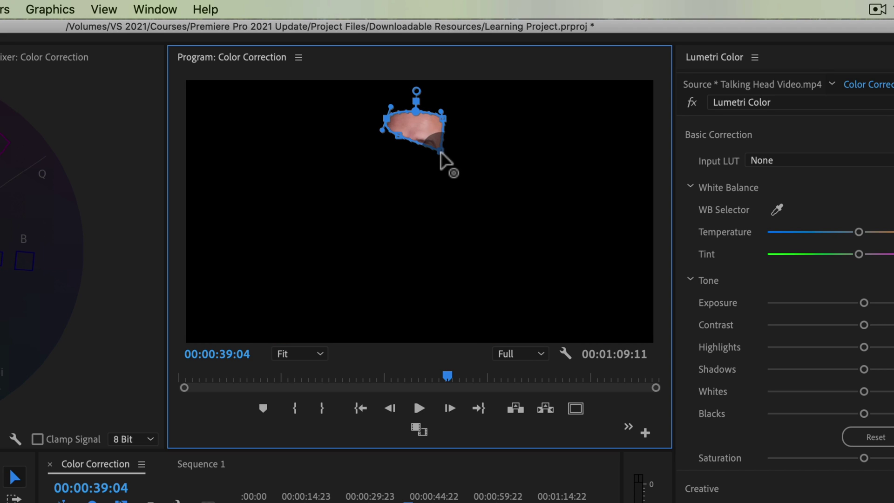
pyautogui.moveTo(441, 150); pyautogui.dragTo(439, 140)
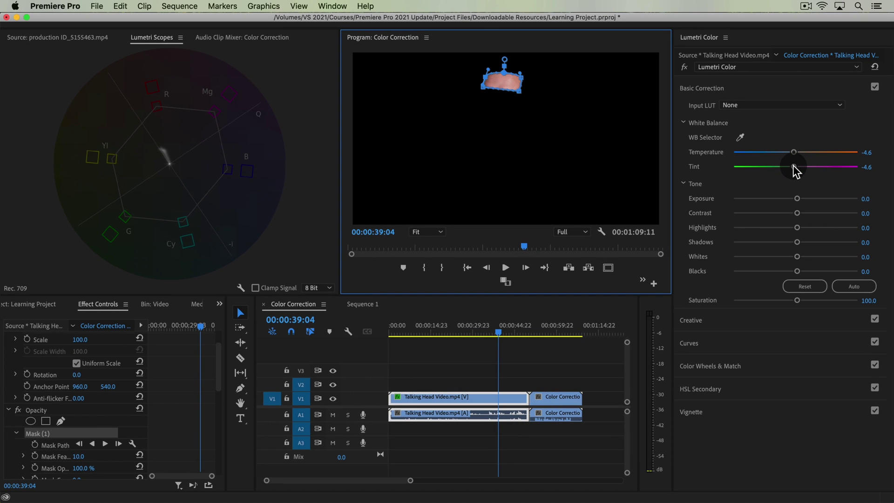
# Step: Try Tint at -11.2, undo it back to -4.6, and delete the forehead mask
pyautogui.click(793, 167)
pyautogui.moveTo(793, 167); pyautogui.dragTo(787, 166)
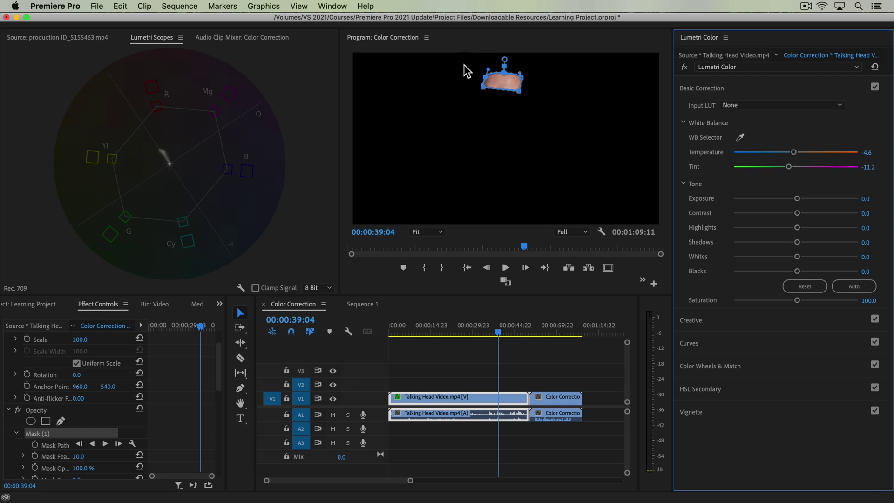
pyautogui.click(29, 433)
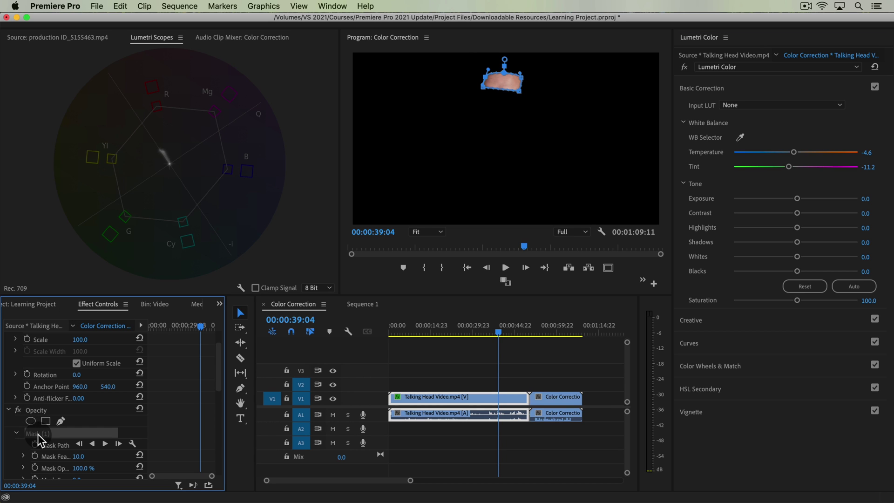
pyautogui.press('Delete')
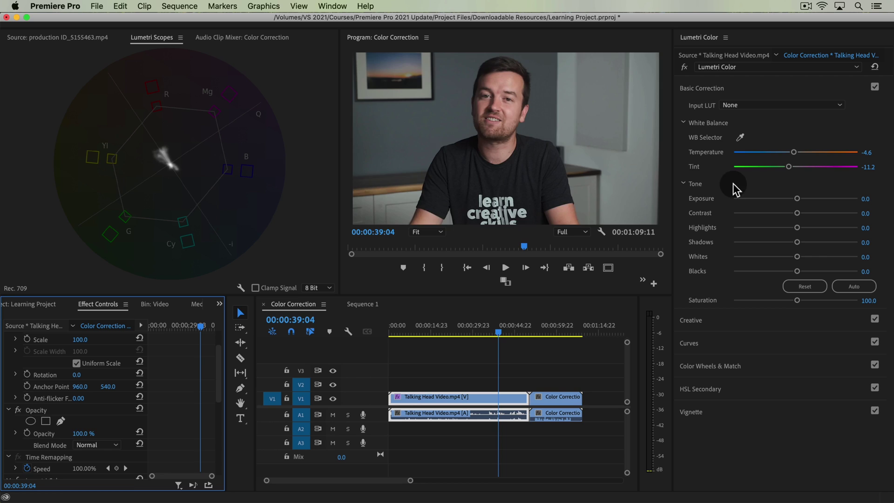
pyautogui.press('super+shift+z')
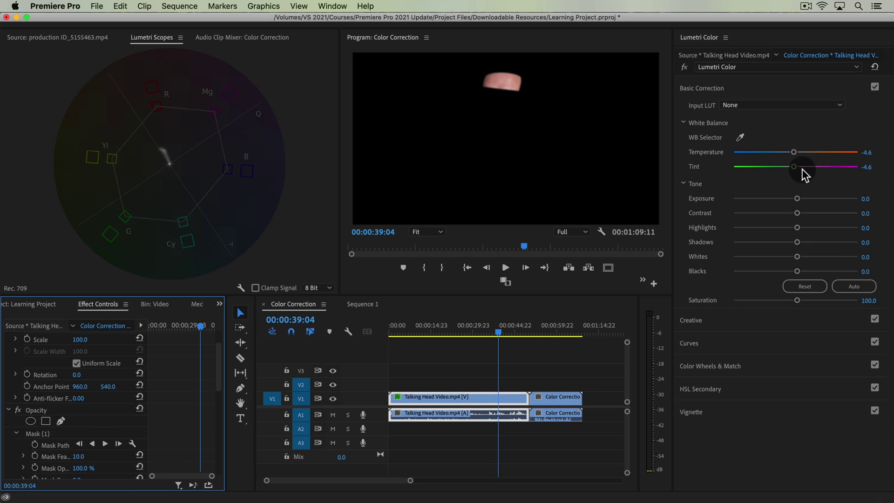
pyautogui.press('super+shift+z')
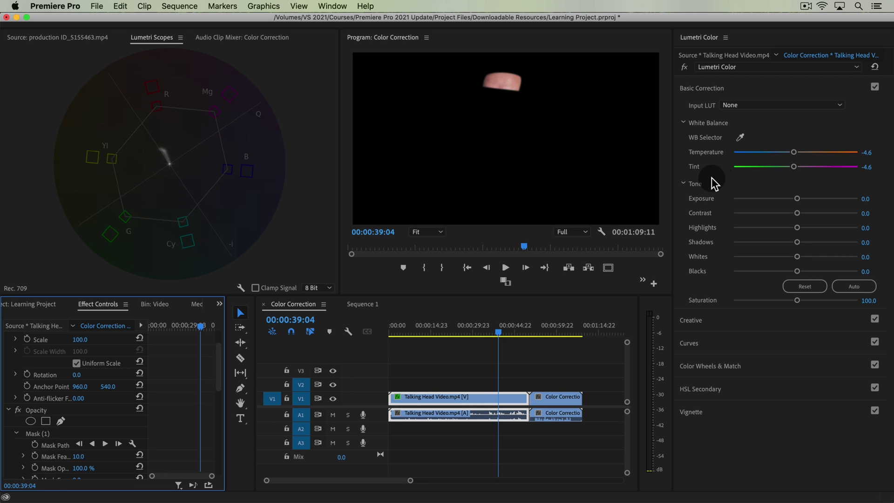
pyautogui.click(40, 434)
pyautogui.press('Delete')
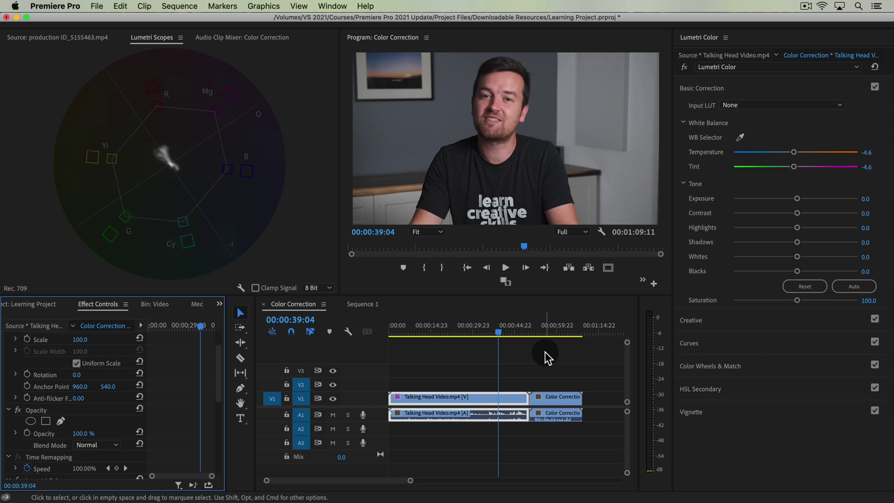
# Step: At 00:00:53:09 in Color Correction.mp4, eyedropper a neutral spot for Temperature 70.3, Tint 4.4
pyautogui.click(545, 332)
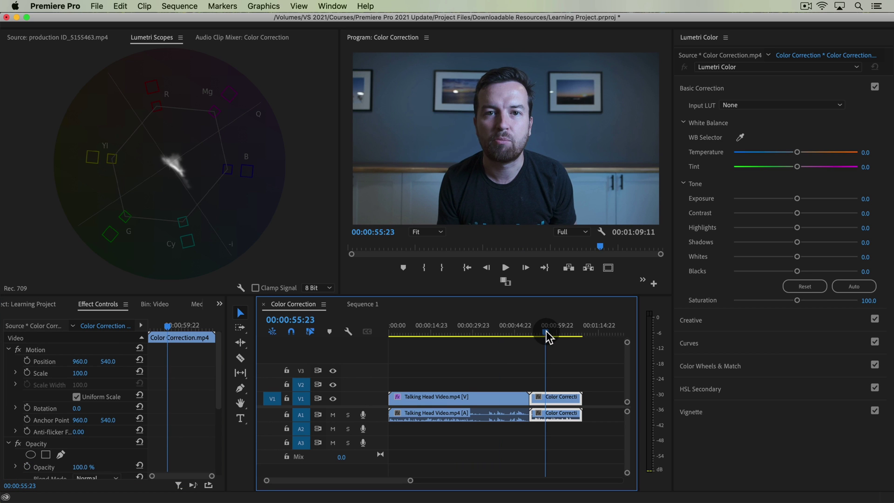
pyautogui.press('=')
pyautogui.press('=')
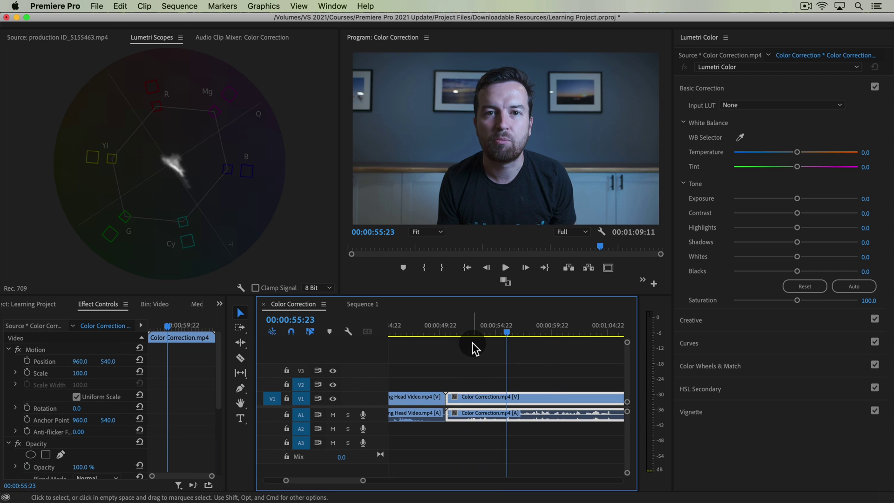
pyautogui.moveTo(457, 325); pyautogui.dragTo(479, 327)
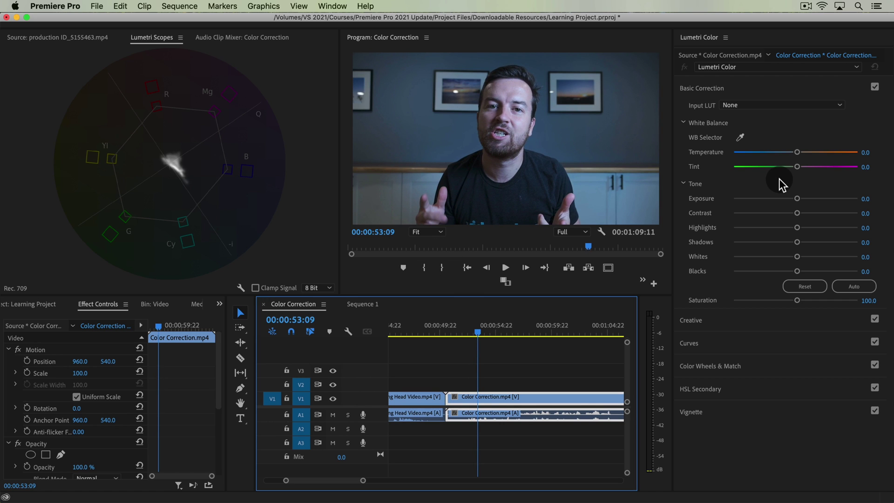
pyautogui.click(744, 138)
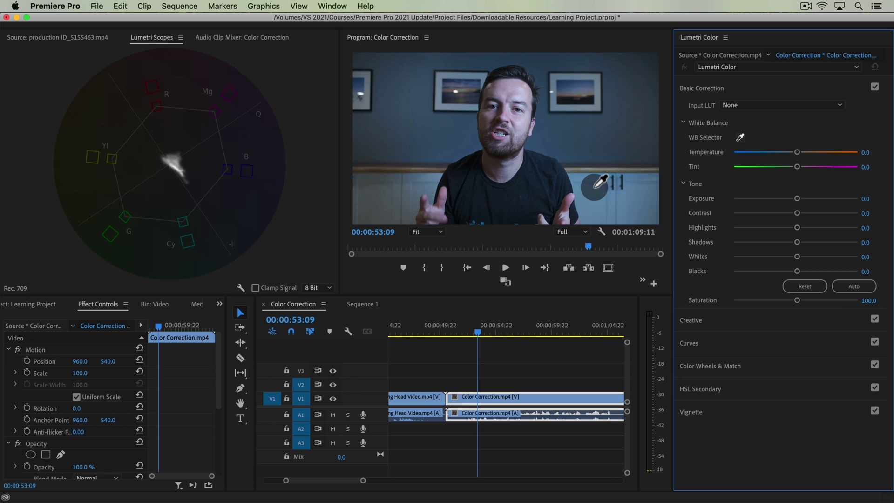
pyautogui.click(595, 188)
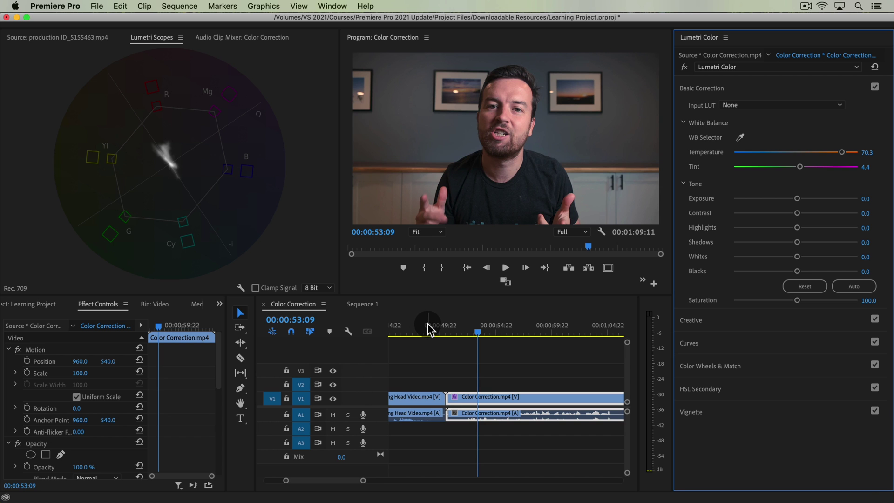
# Step: Play from the Talking Head clip across the cut to compare both clips
pyautogui.moveTo(427, 323)
pyautogui.mouseDown()
pyautogui.moveTo(459, 325)
pyautogui.moveTo(434, 328)
pyautogui.moveTo(457, 333)
pyautogui.moveTo(449, 335)
pyautogui.moveTo(444, 329)
pyautogui.moveTo(468, 329)
pyautogui.moveTo(432, 332)
pyautogui.mouseUp()
pyautogui.press('space')
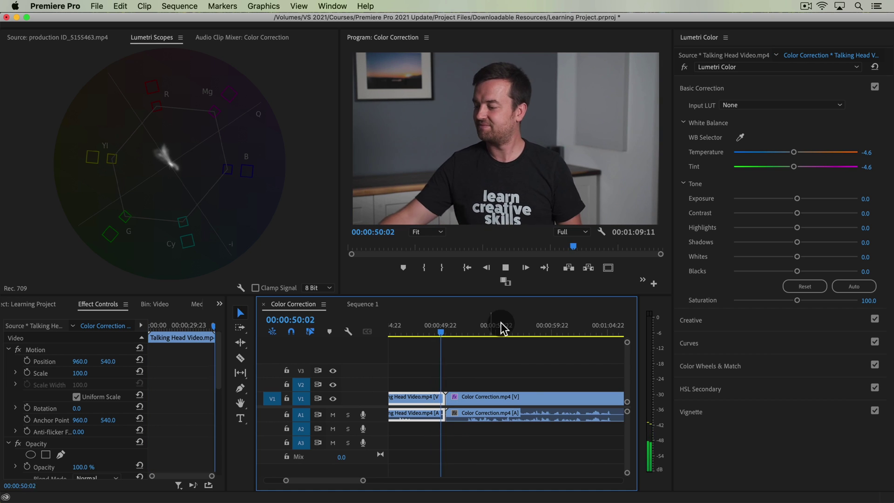
pyautogui.press('space')
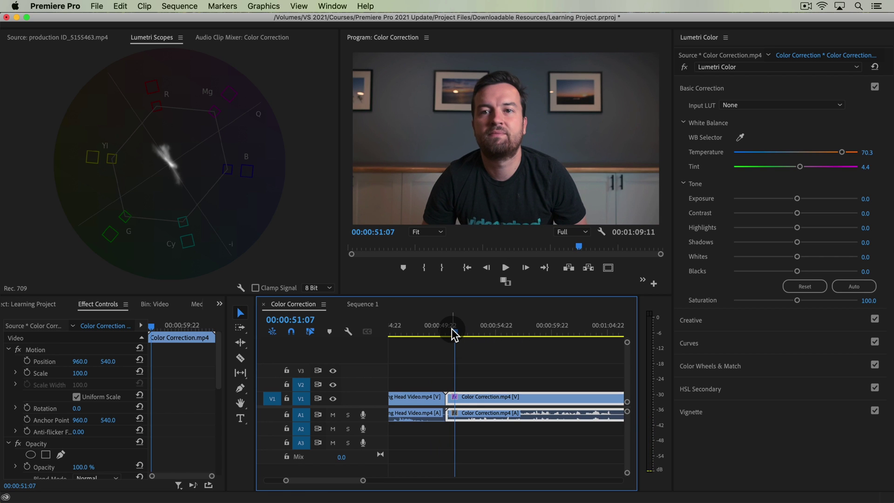
# Step: Add the Comparison View button to the monitor and show a horizontal split across the face
pyautogui.click(451, 329)
pyautogui.click(507, 282)
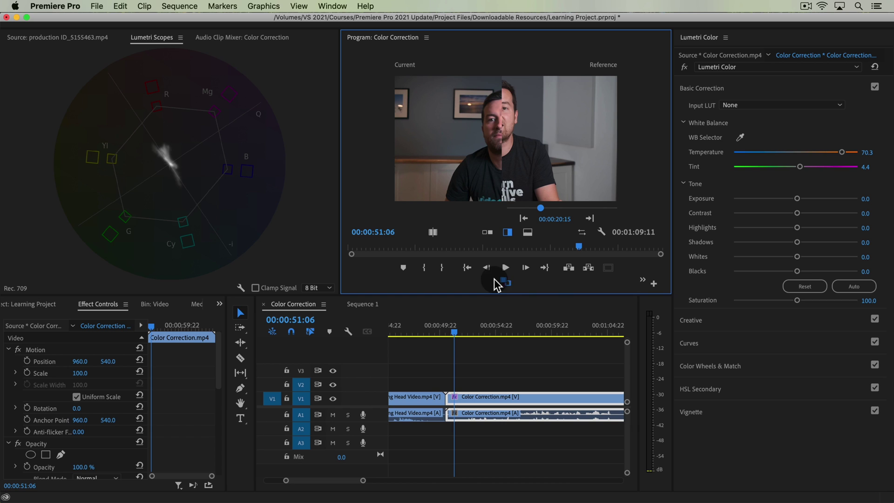
pyautogui.click(654, 282)
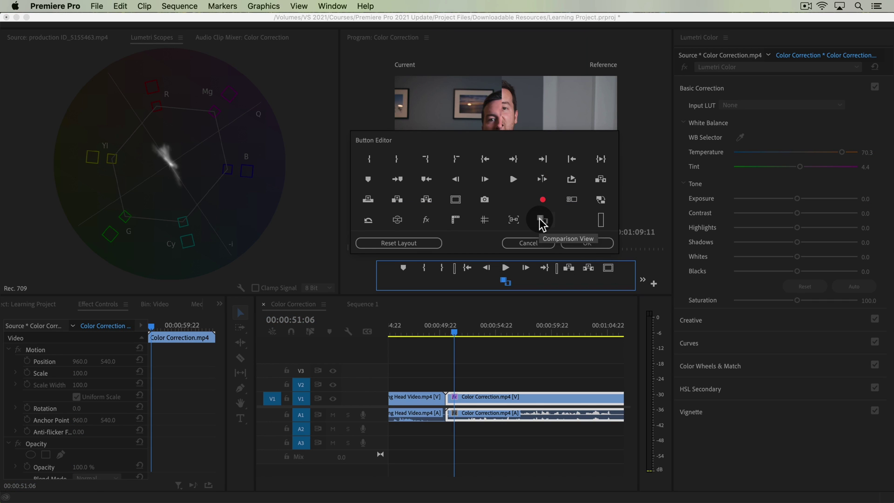
pyautogui.moveTo(540, 222); pyautogui.dragTo(527, 279)
pyautogui.click(586, 242)
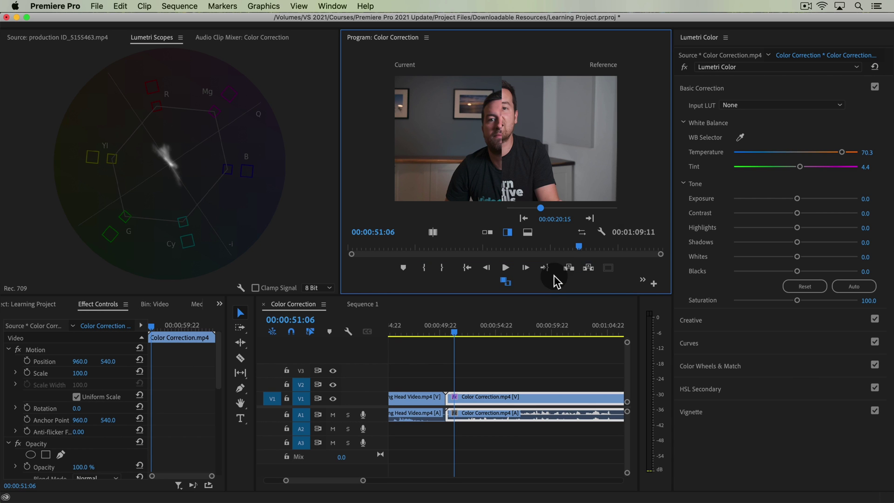
pyautogui.click(527, 231)
pyautogui.moveTo(530, 138); pyautogui.dragTo(529, 116)
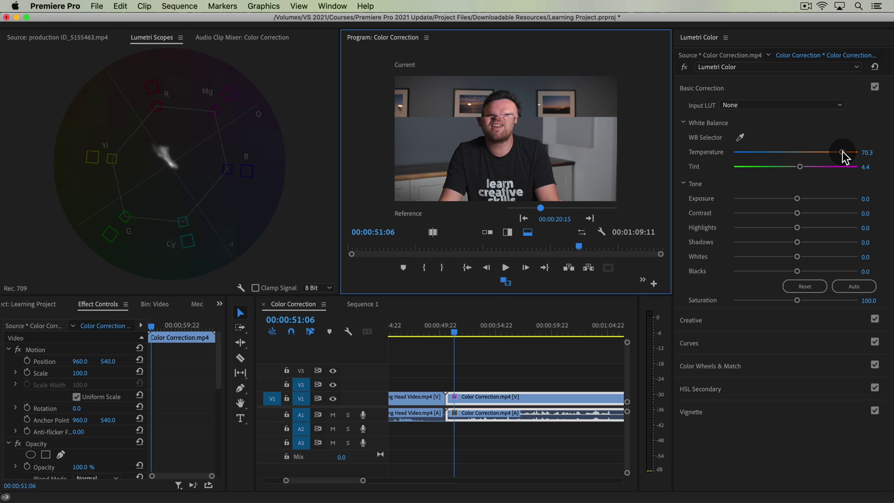
# Step: Lower Temperature to 60.5, turn Comparison View off, and scrub across the cut
pyautogui.moveTo(843, 153); pyautogui.dragTo(832, 152)
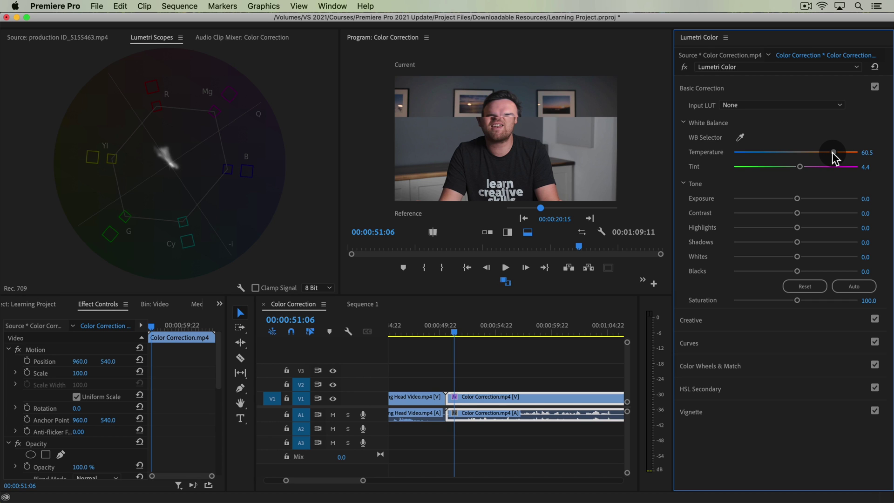
pyautogui.click(511, 280)
pyautogui.click(503, 284)
pyautogui.click(450, 311)
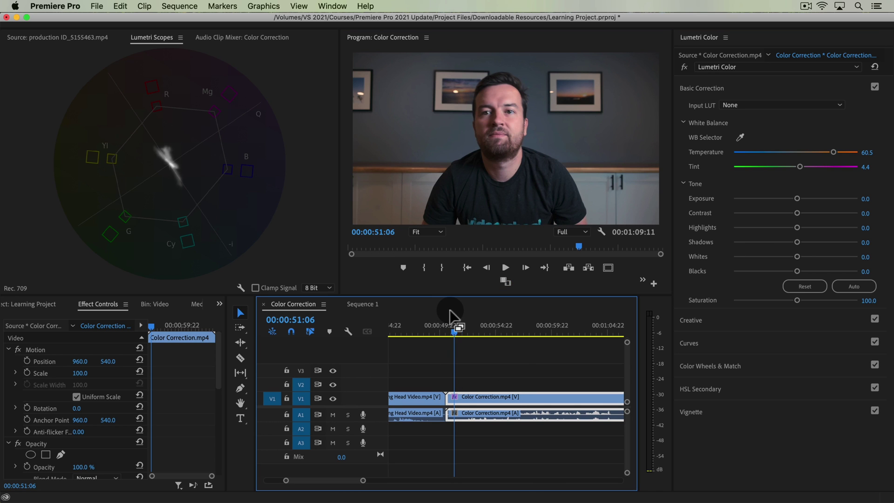
pyautogui.moveTo(430, 325); pyautogui.dragTo(494, 326)
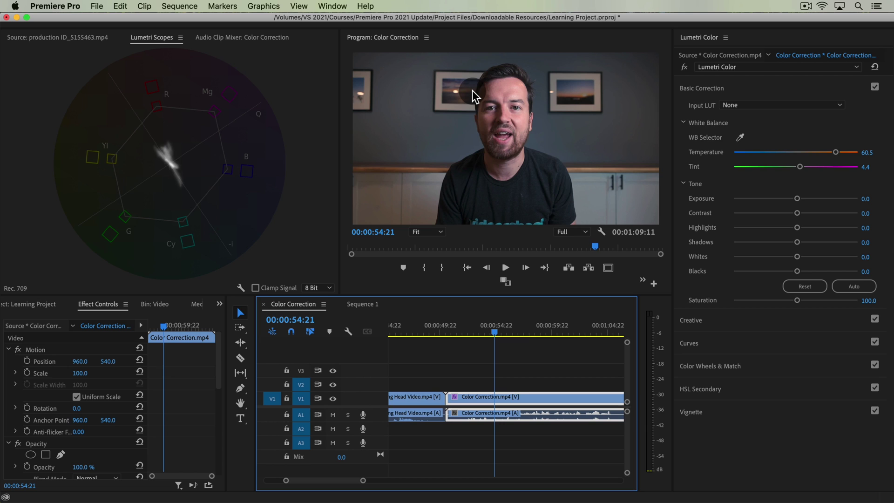
# Step: Draw a curved pen opacity mask on the forehead and compare with the Talking Head forehead
pyautogui.click(60, 456)
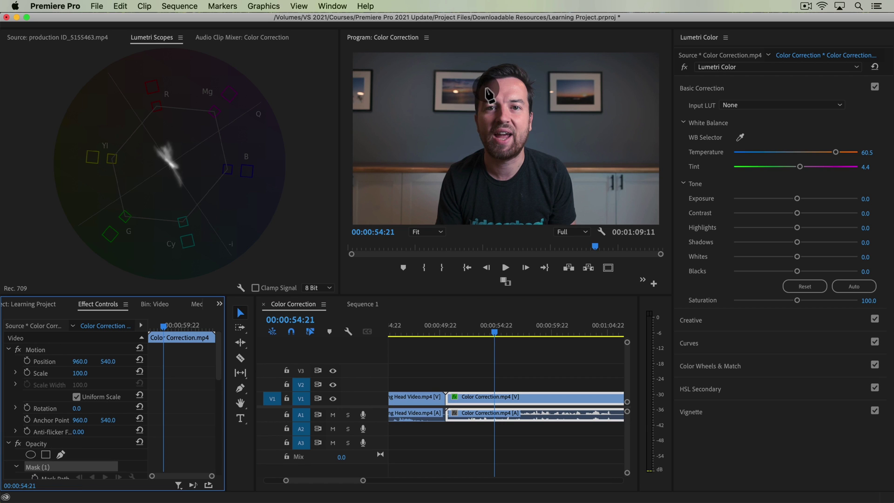
pyautogui.click(485, 87)
pyautogui.moveTo(515, 77); pyautogui.dragTo(535, 98)
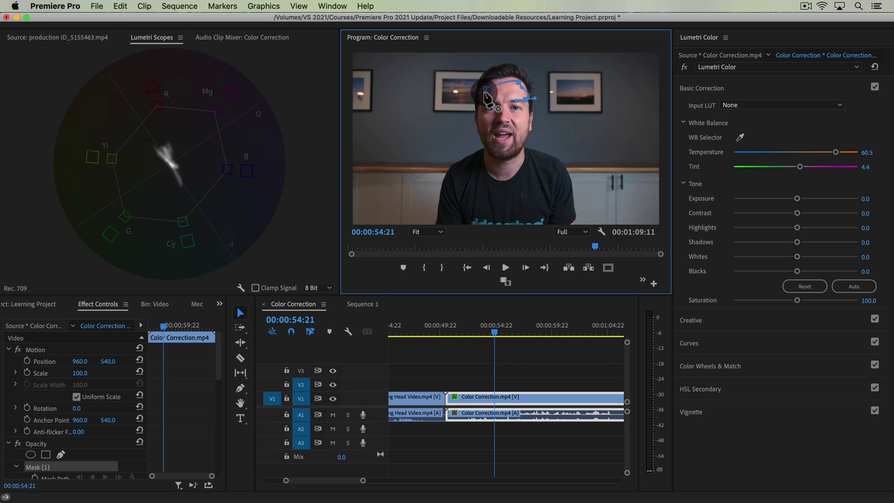
pyautogui.click(485, 89)
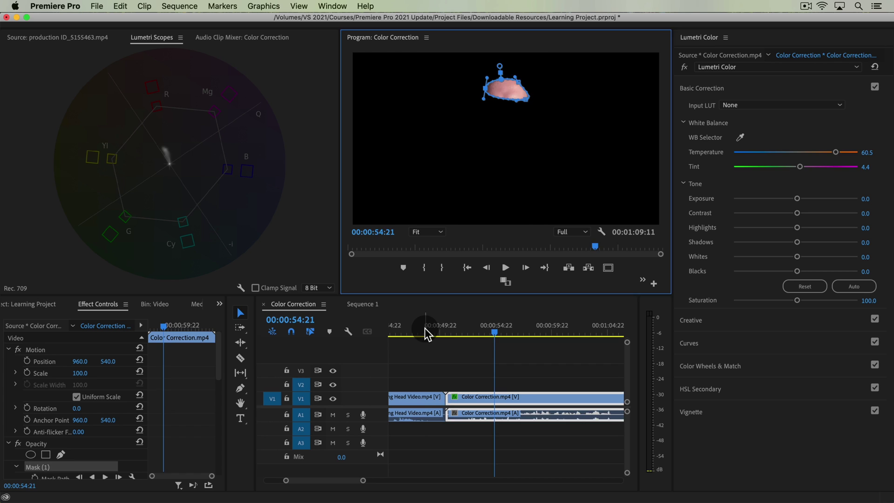
pyautogui.moveTo(425, 328)
pyautogui.mouseDown()
pyautogui.moveTo(460, 331)
pyautogui.moveTo(424, 331)
pyautogui.mouseUp()
pyautogui.moveTo(478, 330); pyautogui.dragTo(484, 326)
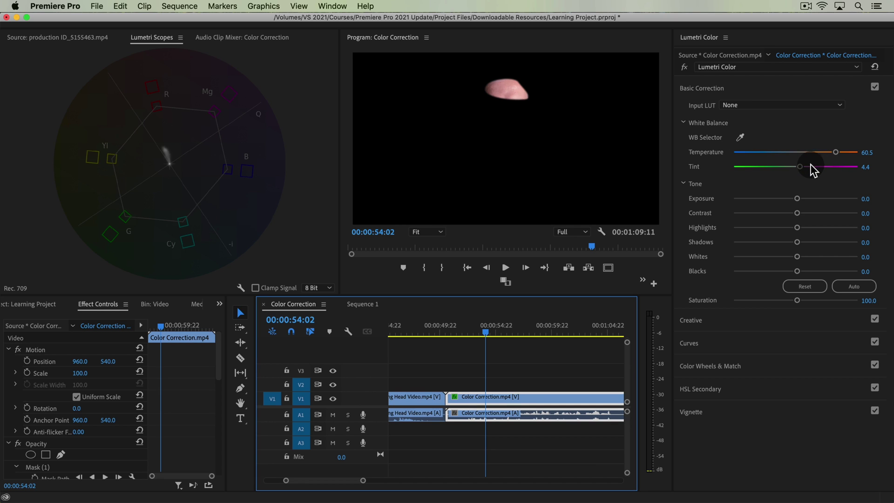
# Step: Try Tint -1.3, then undo back to Tint 4.4 without the mask and use Basic Correction's Reset
pyautogui.moveTo(803, 167); pyautogui.dragTo(794, 169)
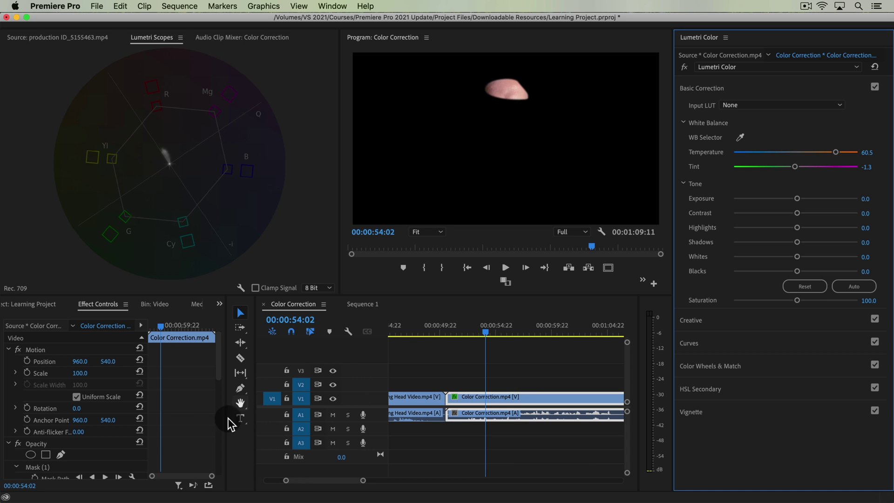
pyautogui.click(37, 467)
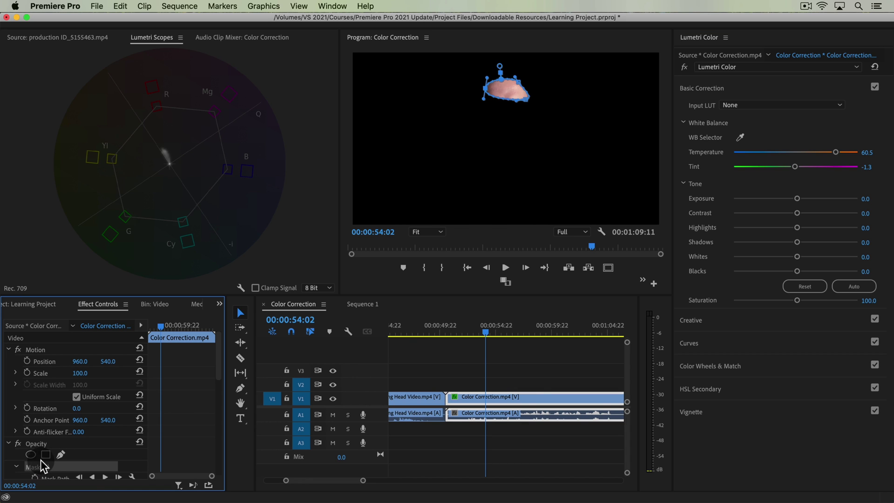
pyautogui.press('Delete')
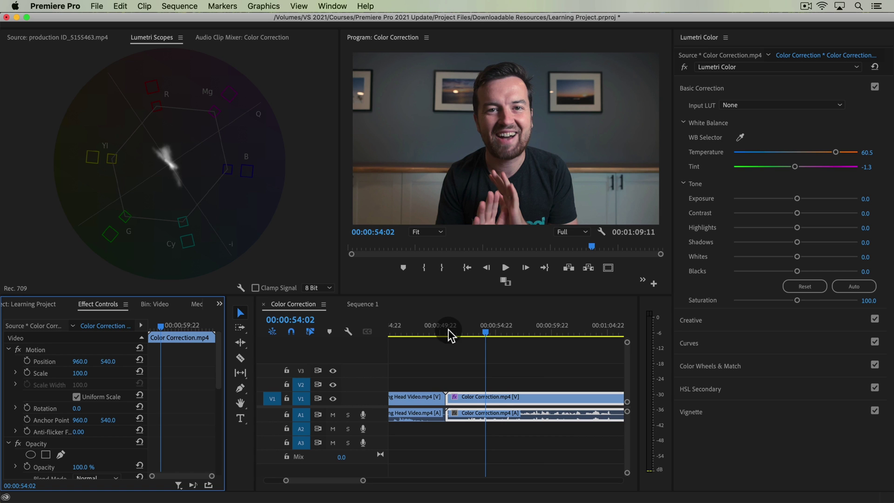
pyautogui.moveTo(440, 323); pyautogui.dragTo(459, 323)
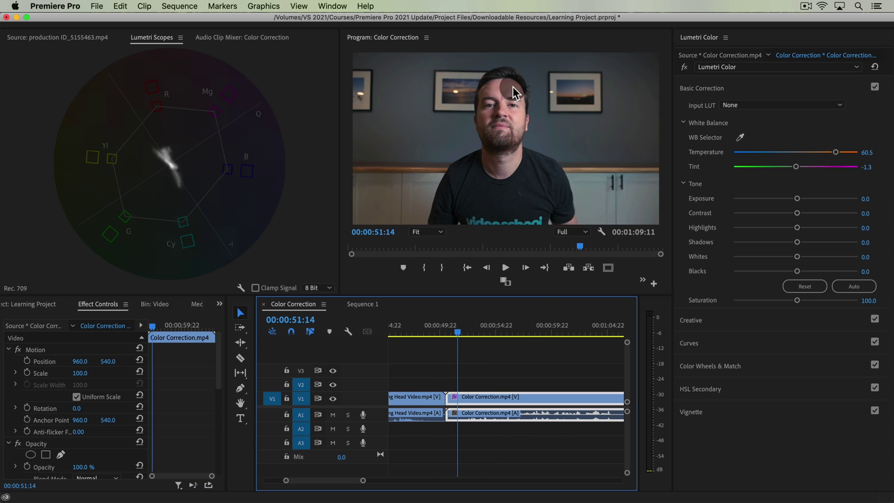
pyautogui.press('super+z')
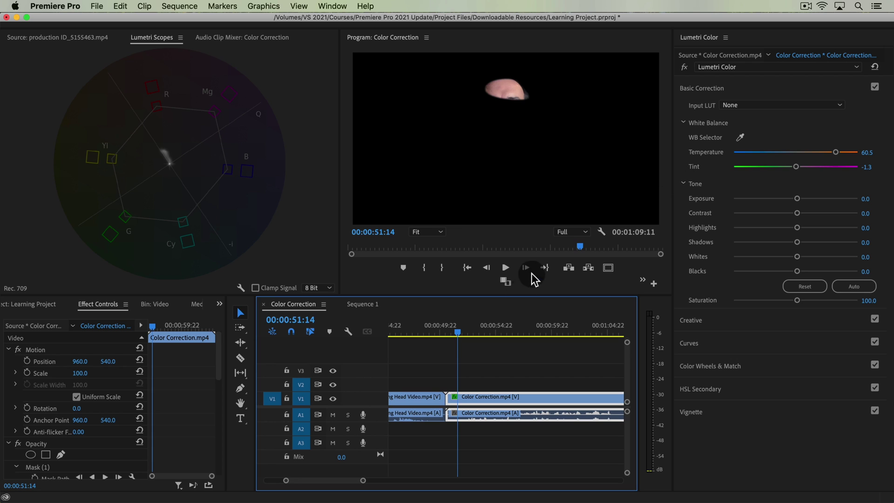
pyautogui.press('super+z')
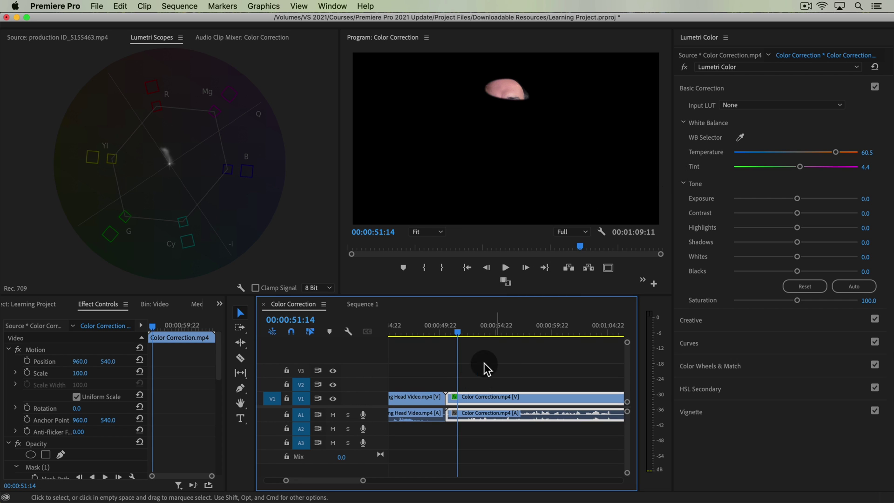
pyautogui.press('super+z')
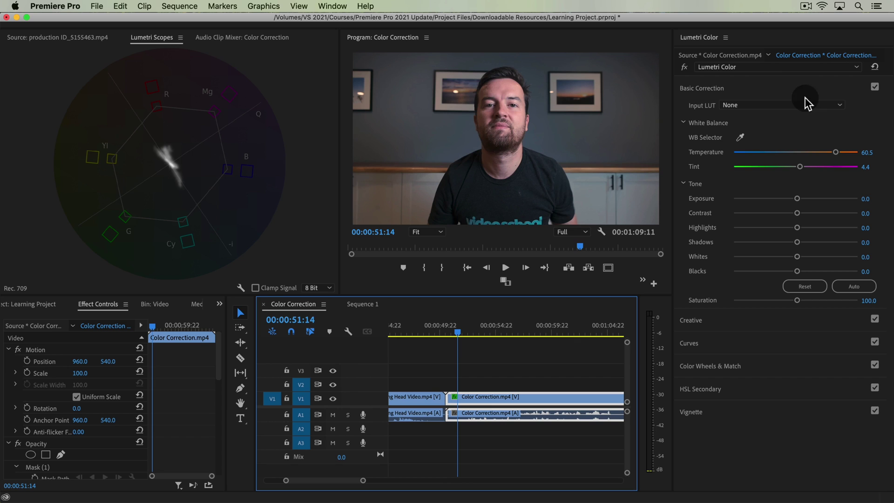
pyautogui.click(805, 287)
pyautogui.click(569, 141)
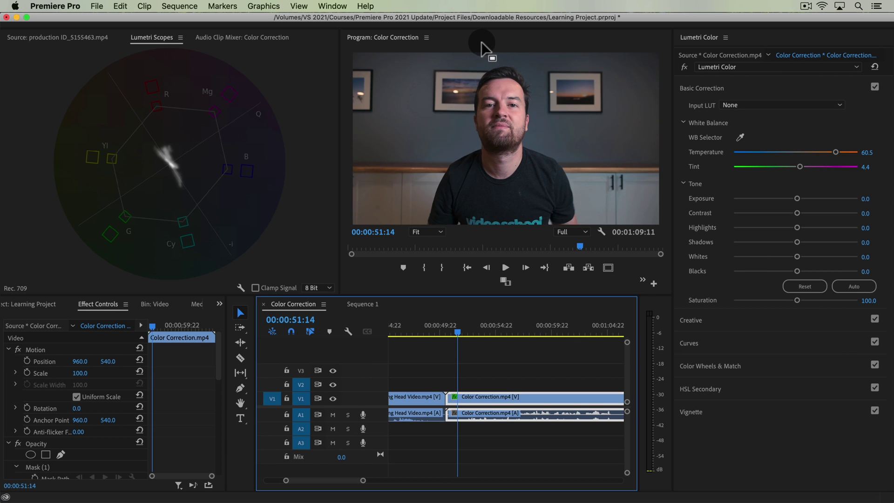
# Step: Key the man's forehead skin tone with the HSL Secondary Set color eyedropper and preview it in Color/Black
pyautogui.click(743, 392)
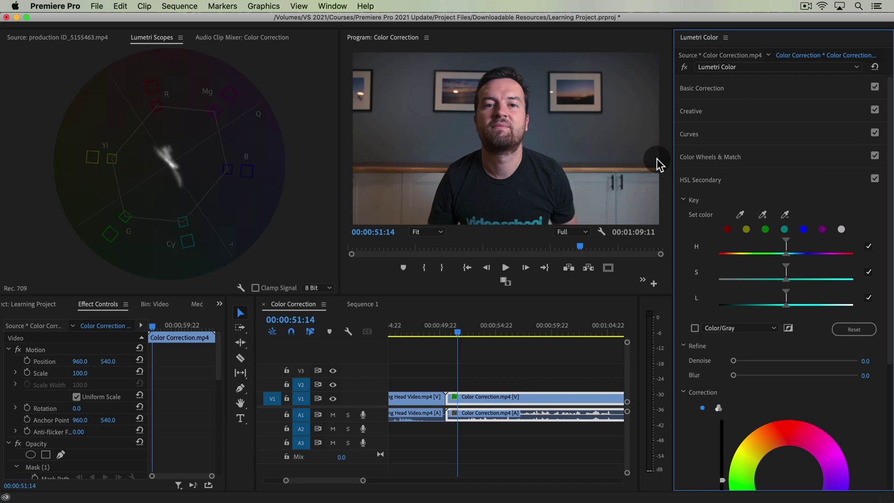
pyautogui.click(741, 215)
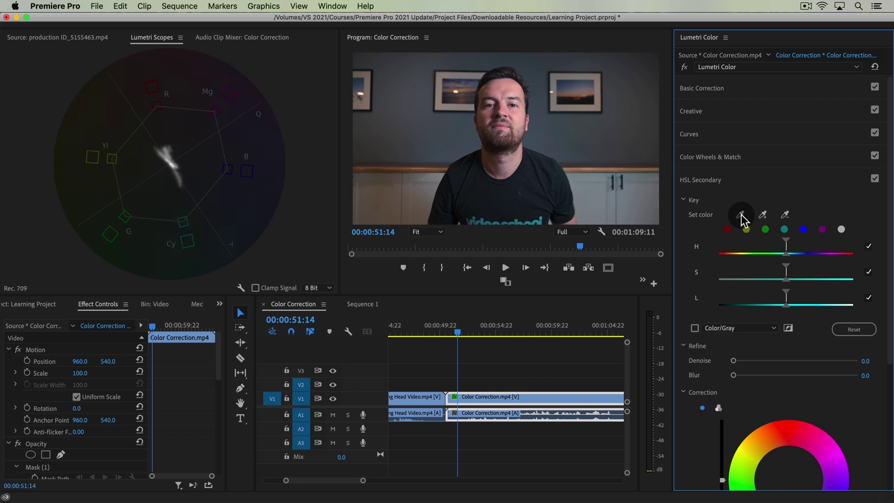
pyautogui.click(499, 89)
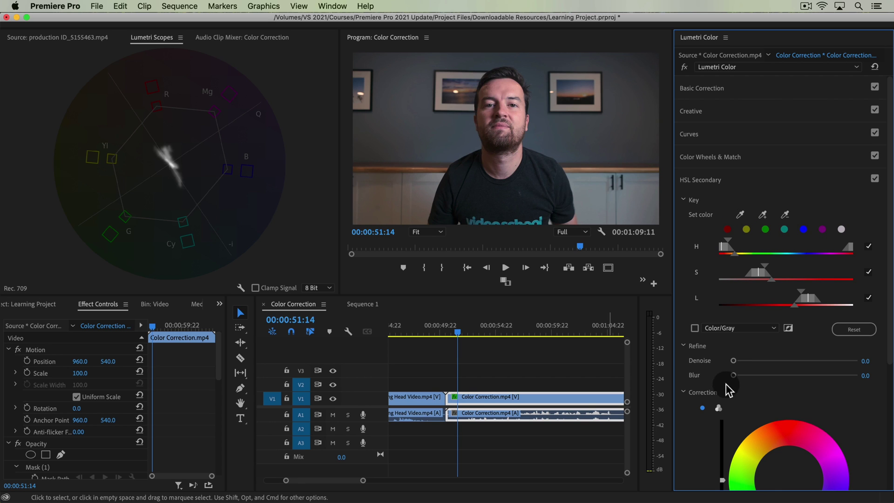
pyautogui.click(694, 329)
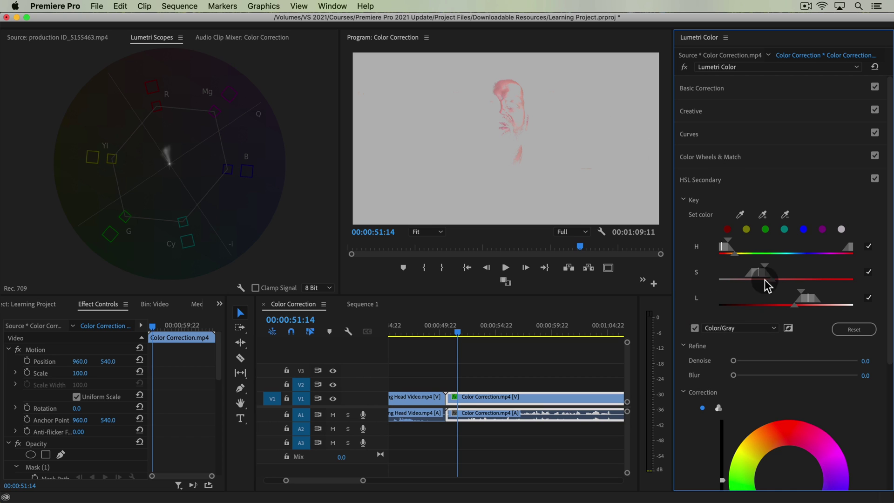
pyautogui.click(742, 331)
pyautogui.click(743, 346)
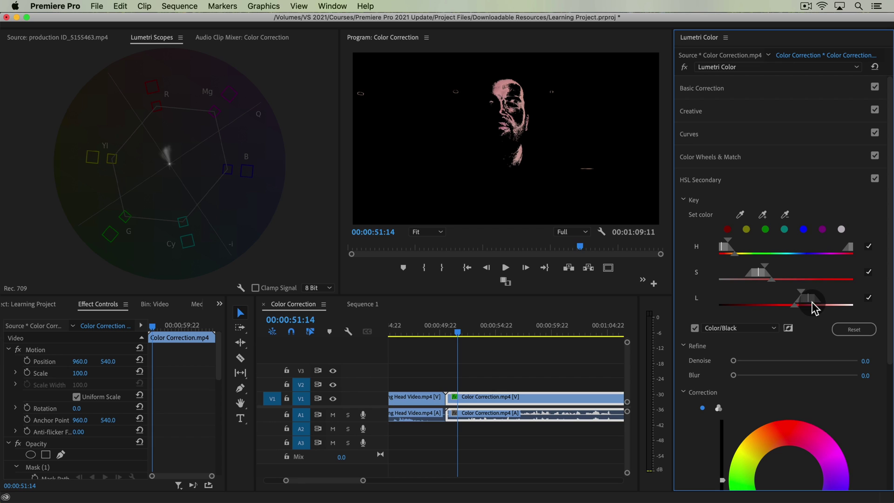
# Step: Add three more face samples, including the dark patch, to the skin key
pyautogui.click(764, 215)
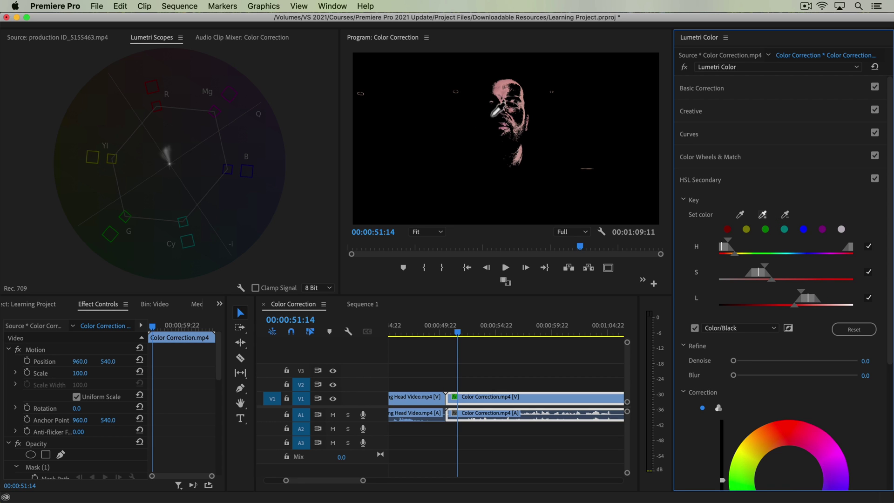
pyautogui.click(494, 114)
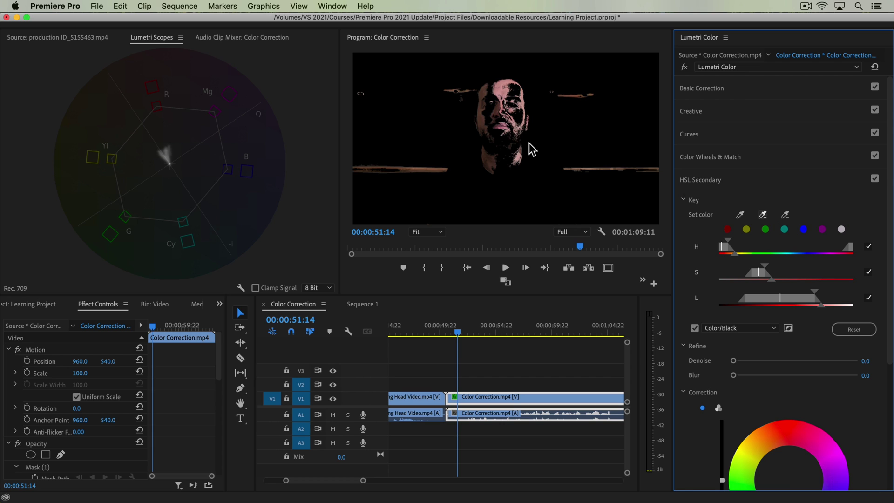
pyautogui.click(507, 144)
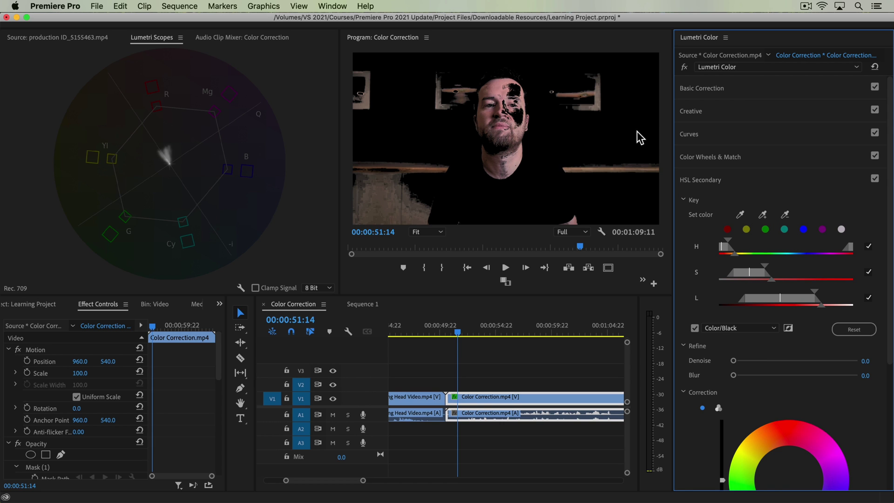
pyautogui.click(762, 215)
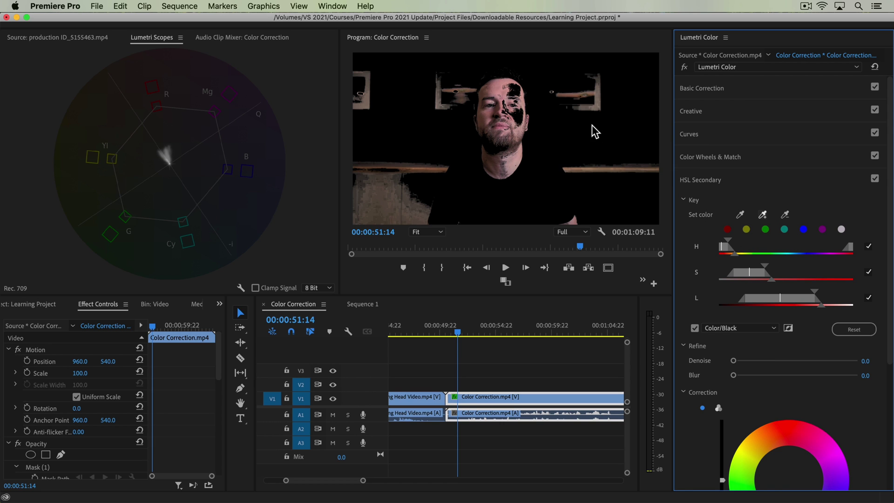
pyautogui.click(518, 111)
# Step: Narrow the key's saturation range to drop the wall and set Refine Blur to 14.7
pyautogui.click(783, 256)
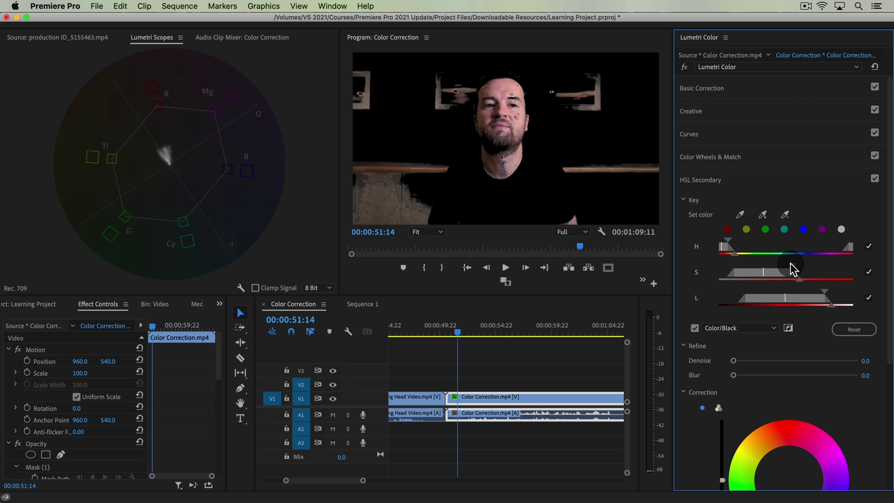
pyautogui.moveTo(795, 266); pyautogui.dragTo(807, 281)
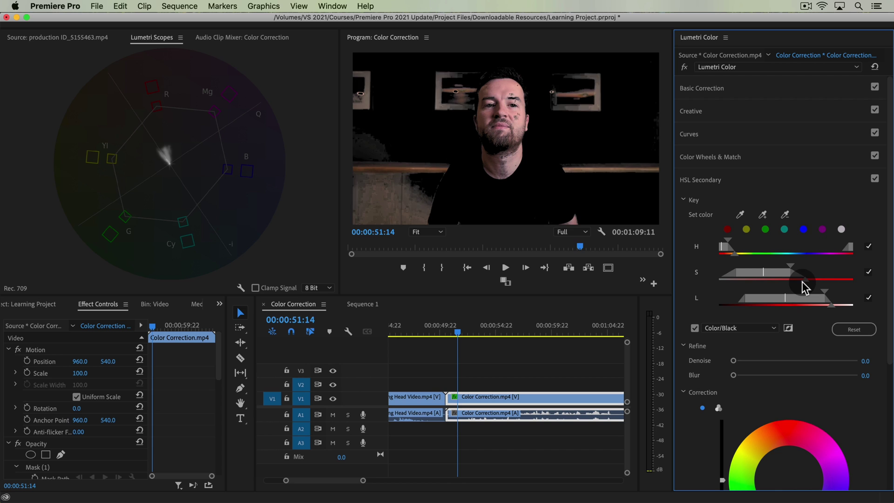
pyautogui.moveTo(801, 281)
pyautogui.mouseDown()
pyautogui.moveTo(806, 291)
pyautogui.moveTo(840, 289)
pyautogui.moveTo(818, 290)
pyautogui.moveTo(794, 265)
pyautogui.mouseUp()
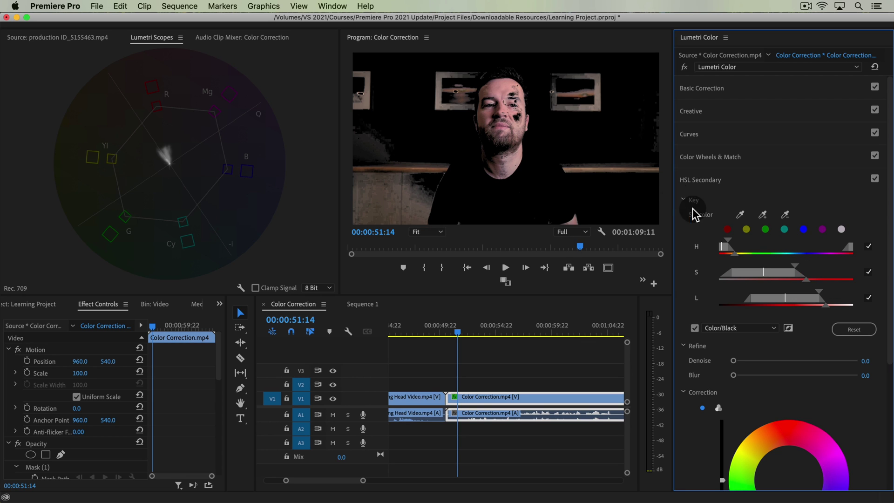
pyautogui.moveTo(798, 266); pyautogui.dragTo(784, 271)
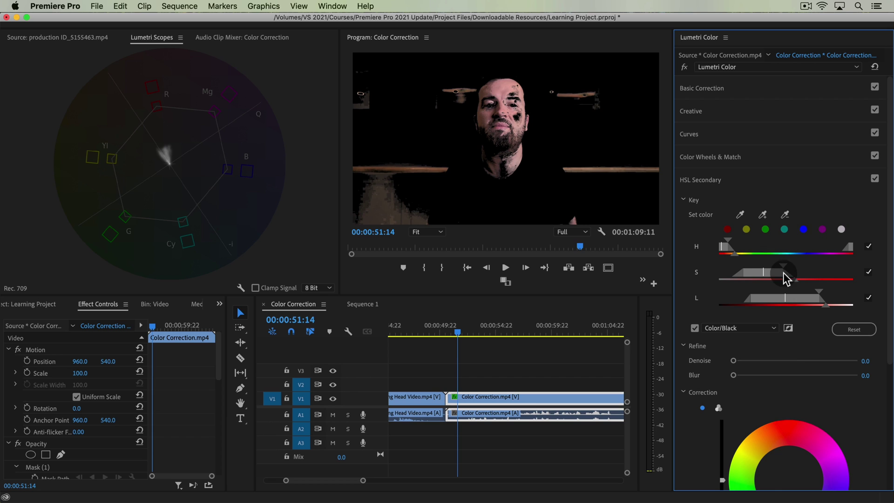
pyautogui.moveTo(733, 375); pyautogui.dragTo(794, 375)
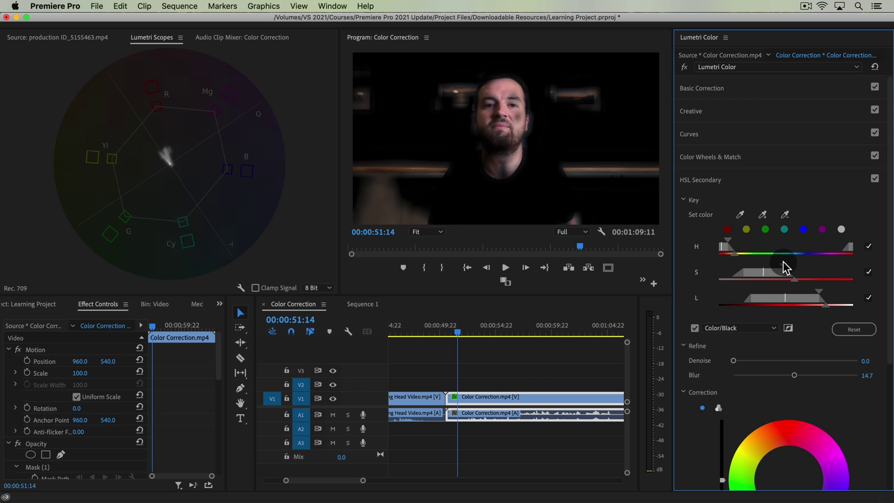
pyautogui.moveTo(777, 265); pyautogui.dragTo(829, 286)
pyautogui.moveTo(782, 264)
pyautogui.mouseDown()
pyautogui.moveTo(759, 264)
pyautogui.moveTo(777, 266)
pyautogui.mouseUp()
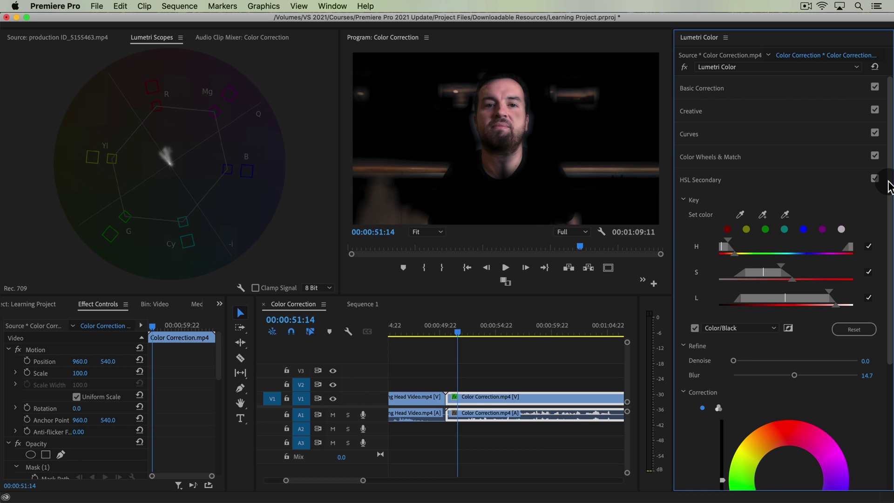
# Step: Draw a closed Opacity pen mask around the man's forehead
pyautogui.scroll(-5, 889, 186)
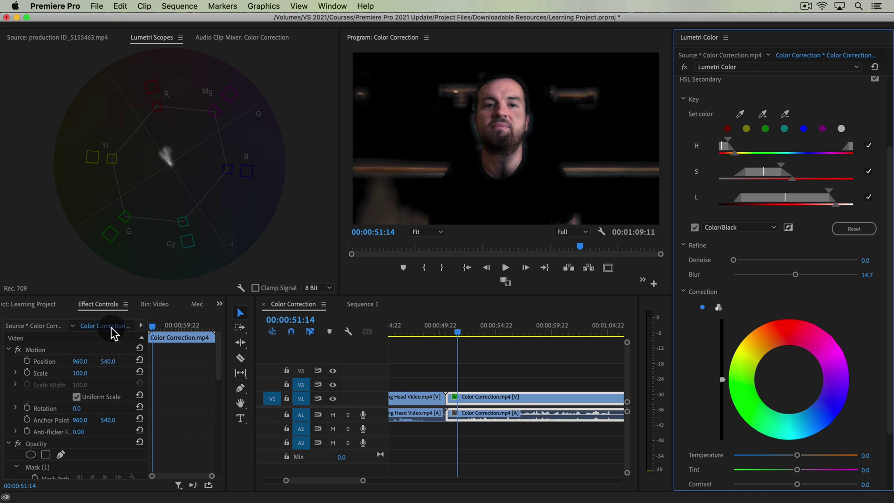
pyautogui.click(61, 454)
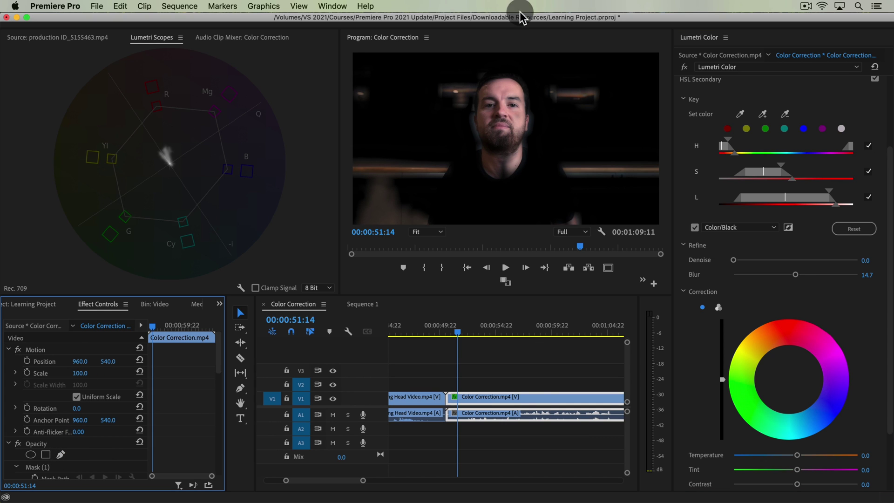
pyautogui.click(483, 87)
pyautogui.click(504, 74)
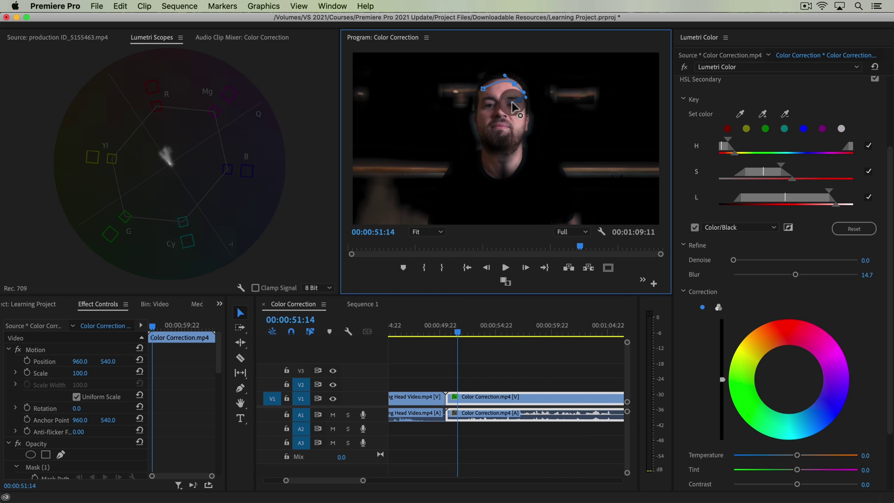
pyautogui.click(512, 102)
pyautogui.click(483, 87)
# Step: Delete the older Mask (1) from the clip
pyautogui.scroll(-5, 210, 419)
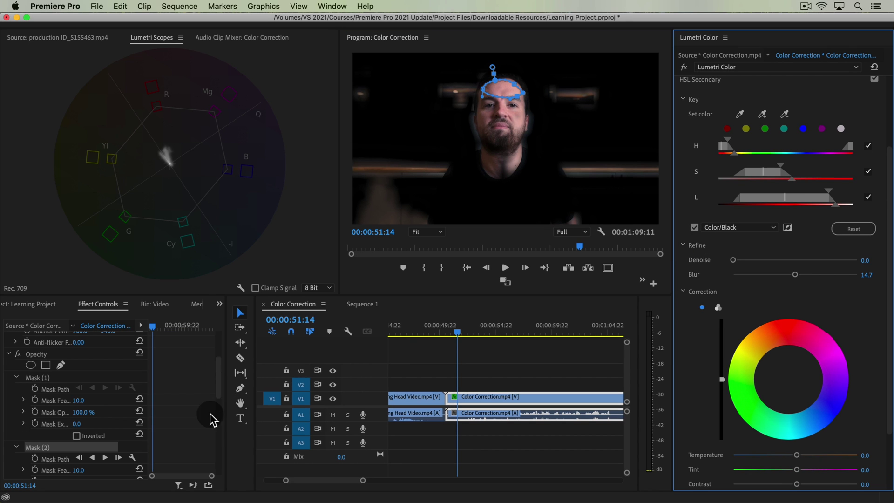
pyautogui.click(310, 331)
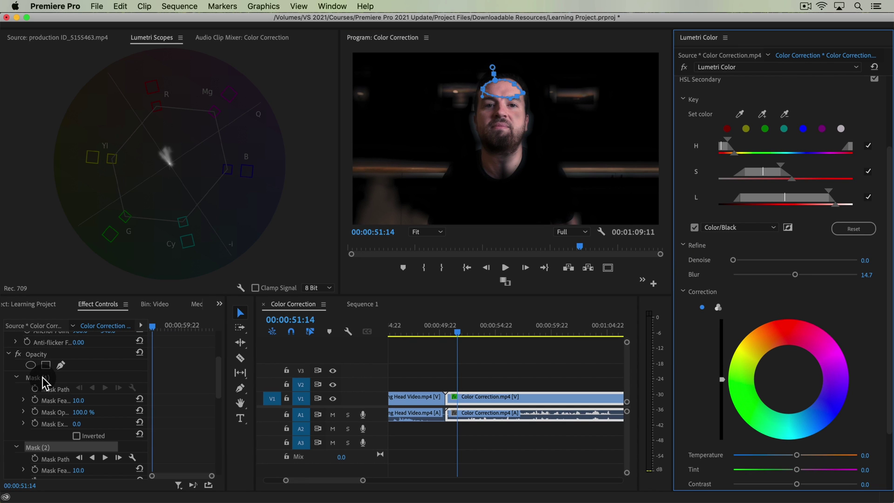
pyautogui.click(43, 377)
pyautogui.press('Delete')
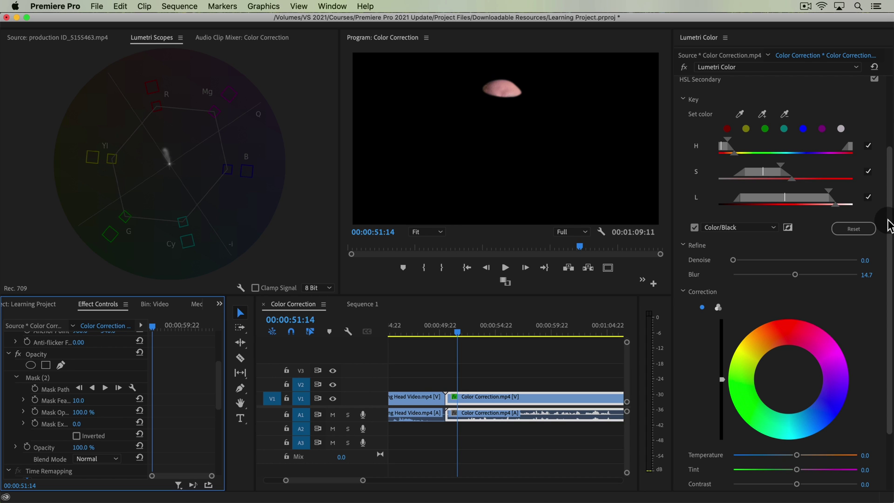
# Step: Set the HSL Secondary correction to Tint -4.9 and Temperature 8.5, then delete Mask (2)
pyautogui.moveTo(889, 220)
pyautogui.mouseDown()
pyautogui.moveTo(889, 235)
pyautogui.moveTo(889, 210)
pyautogui.mouseUp()
pyautogui.scroll(-5, 790, 368)
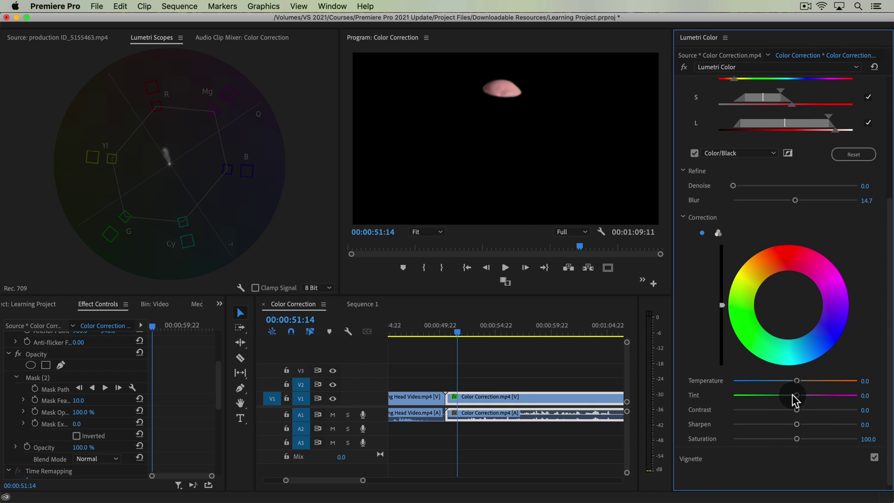
pyautogui.moveTo(798, 395); pyautogui.dragTo(790, 395)
pyautogui.moveTo(798, 382); pyautogui.dragTo(801, 380)
pyautogui.click(55, 378)
pyautogui.press('Delete')
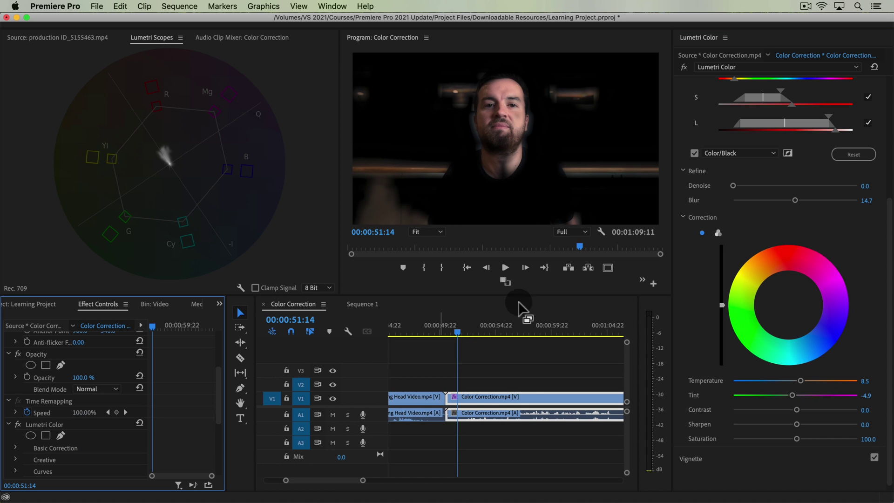
# Step: Untick Color/Black and jump the playhead back and forth between Talking Head and Color Correction
pyautogui.click(695, 152)
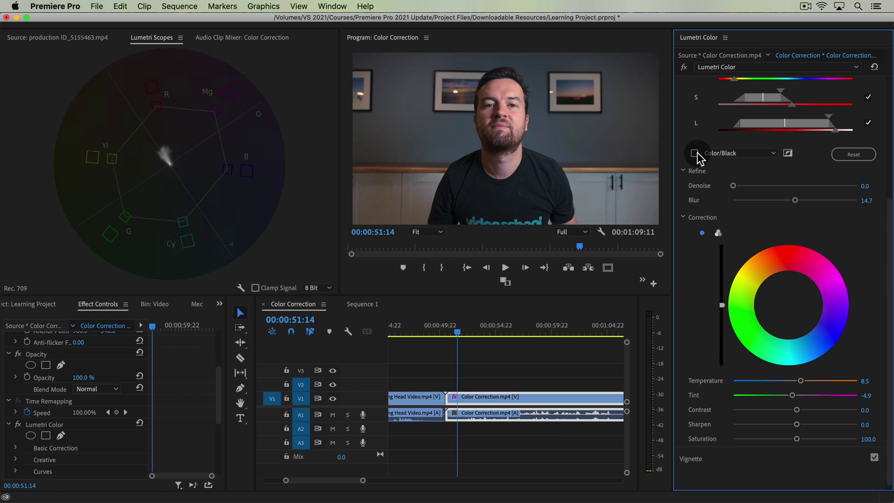
pyautogui.press('space')
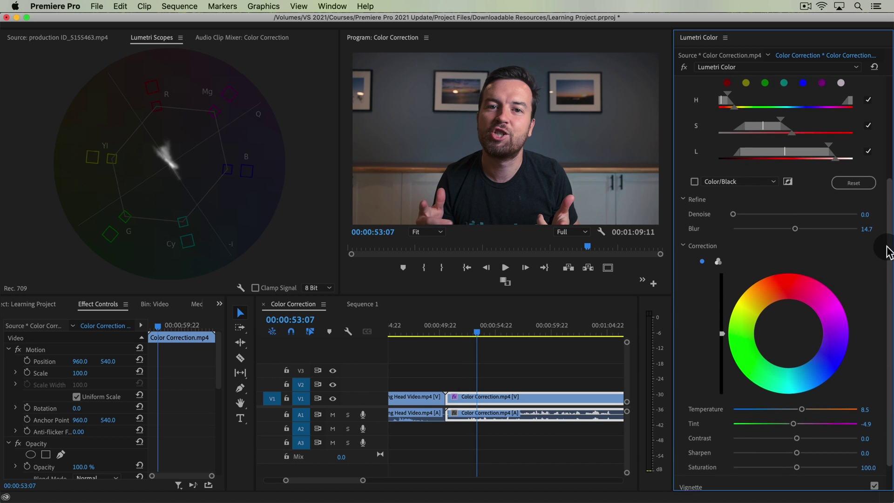
pyautogui.click(447, 354)
pyautogui.click(426, 327)
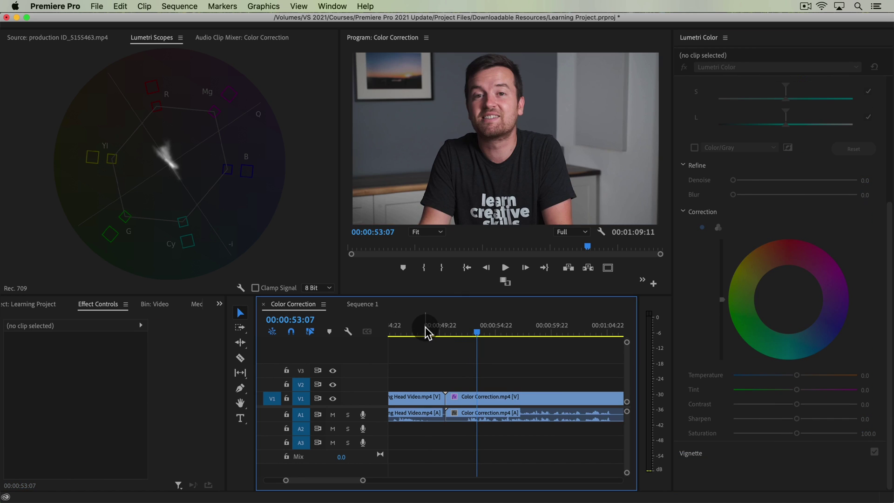
pyautogui.click(490, 328)
pyautogui.click(407, 330)
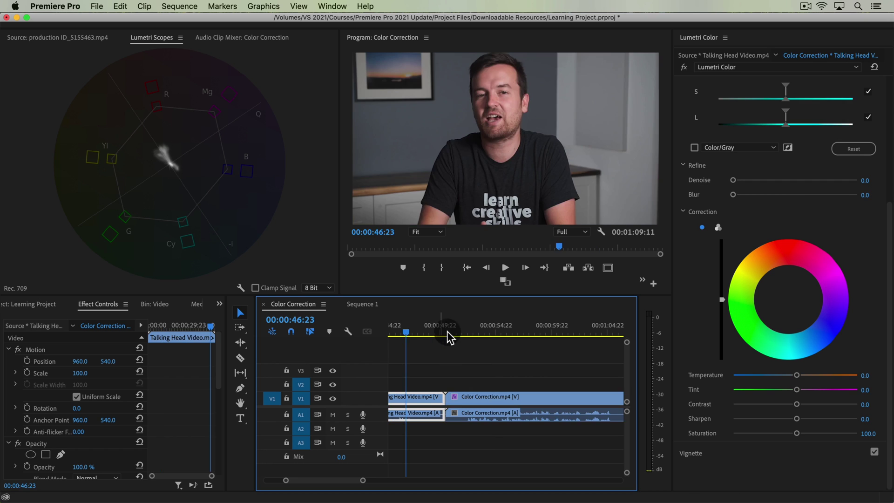
pyautogui.click(488, 331)
pyautogui.click(407, 342)
pyautogui.click(417, 330)
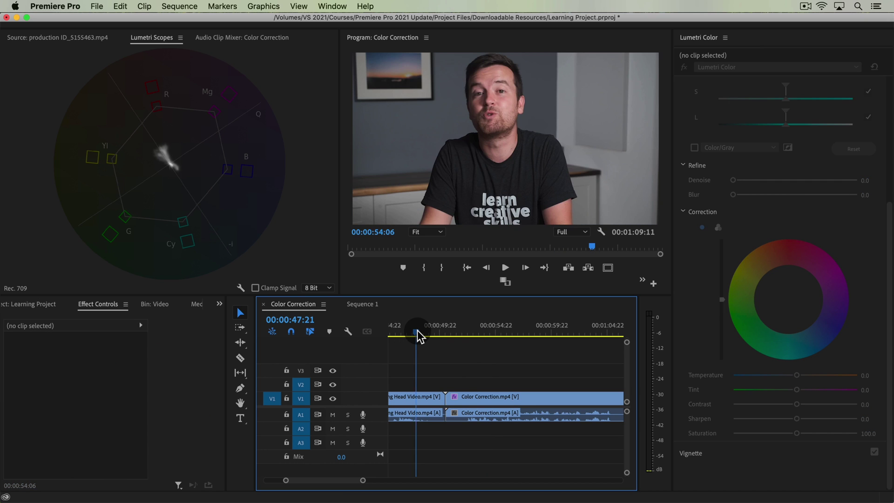
pyautogui.click(484, 332)
pyautogui.click(427, 331)
pyautogui.click(470, 330)
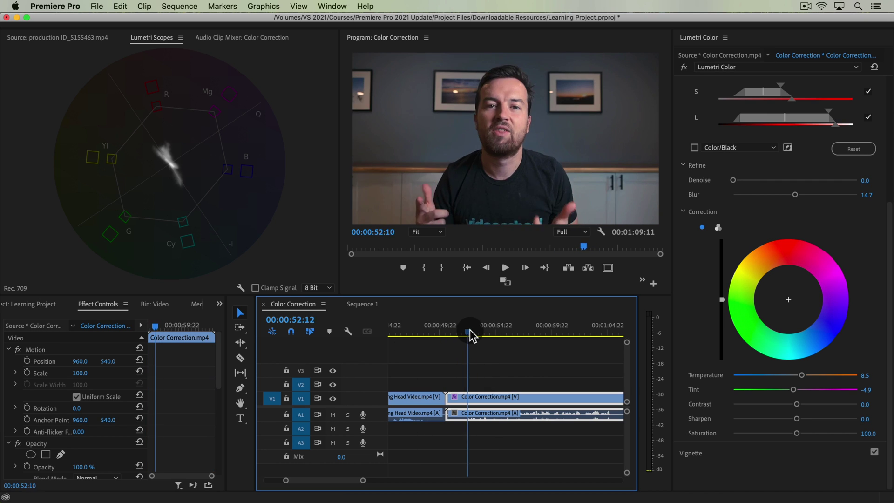
pyautogui.click(483, 330)
pyautogui.click(459, 328)
pyautogui.click(440, 330)
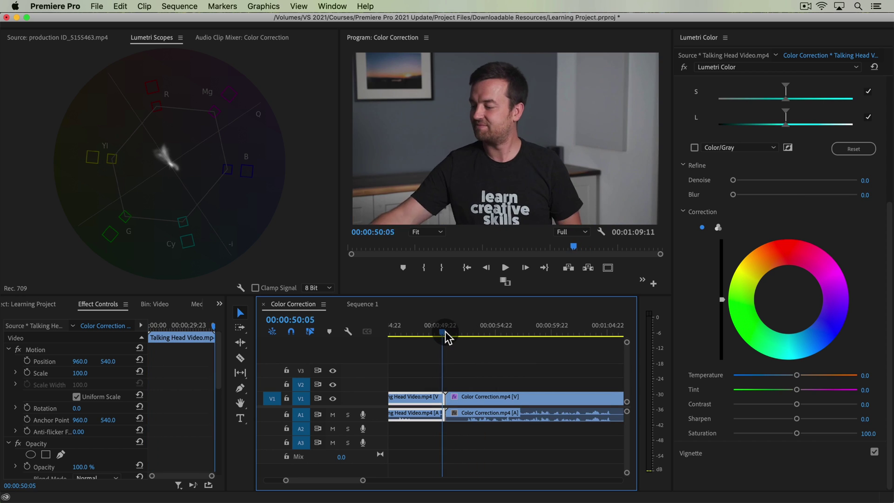
pyautogui.click(479, 329)
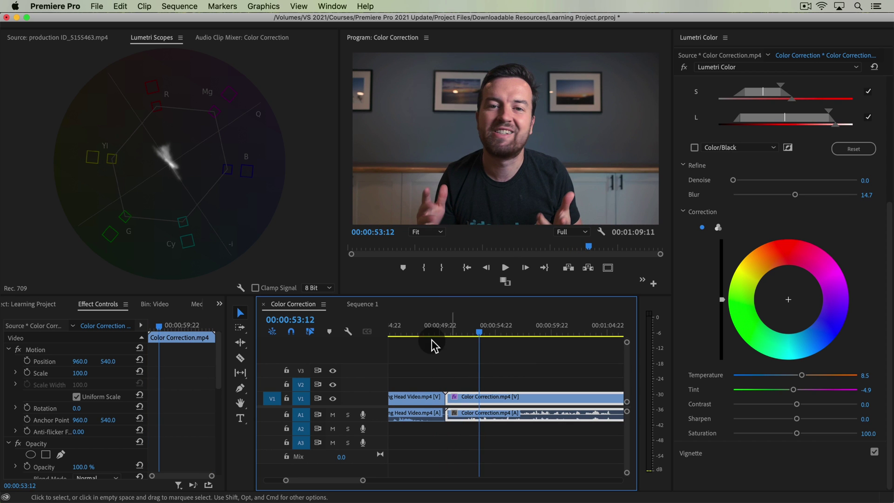
pyautogui.click(417, 329)
# Step: Play across the cut between the two clips, then zoom the timeline out
pyautogui.moveTo(419, 326); pyautogui.dragTo(432, 325)
pyautogui.press('space')
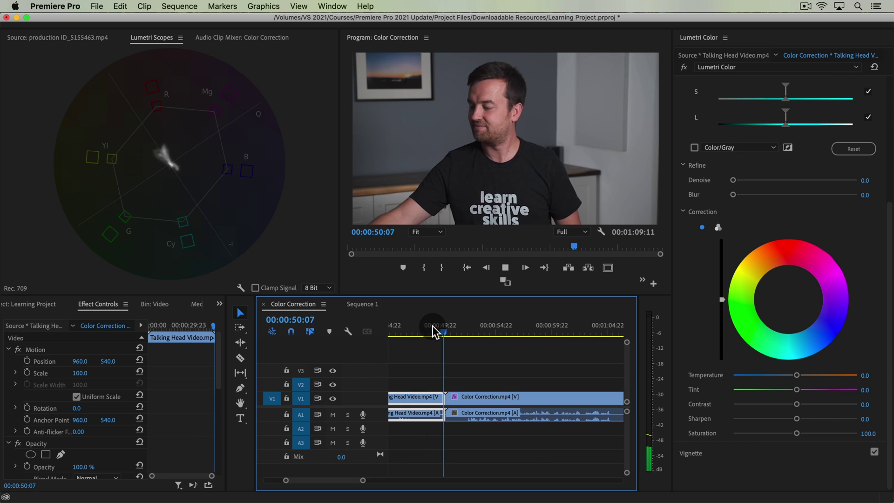
pyautogui.press('space')
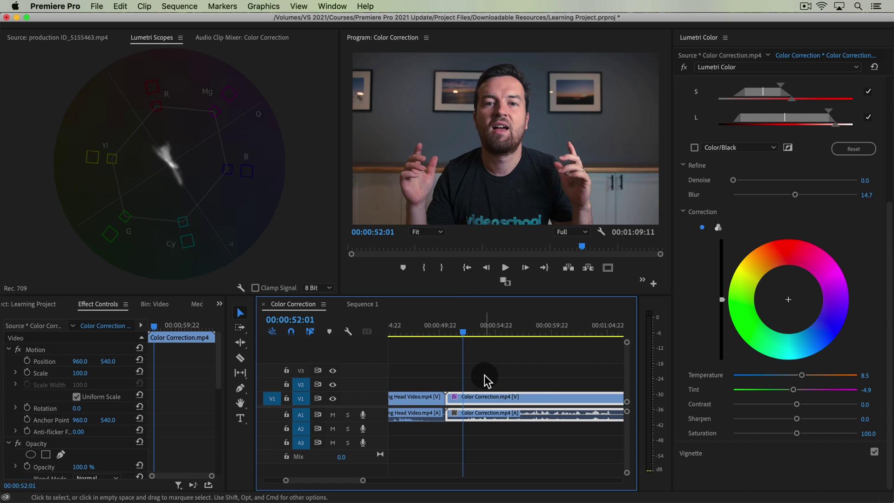
pyautogui.press('-')
pyautogui.press('-')
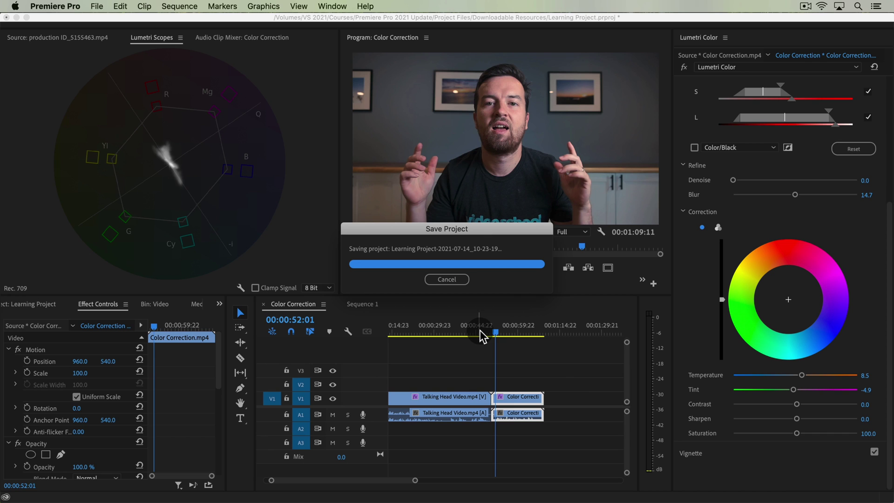
pyautogui.moveTo(484, 330); pyautogui.dragTo(481, 331)
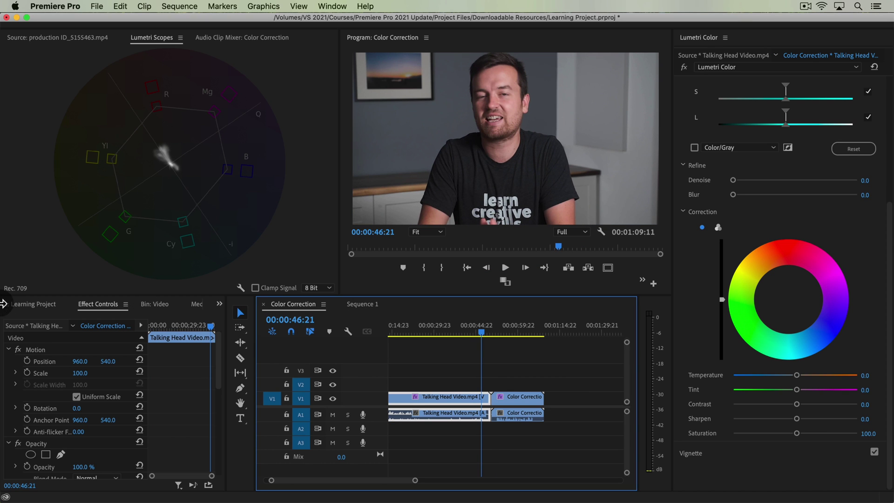
# Step: Place production ID_5155463.mp4 on V1 after Color Correction and bring up its Pexels page in Chrome
pyautogui.click(47, 307)
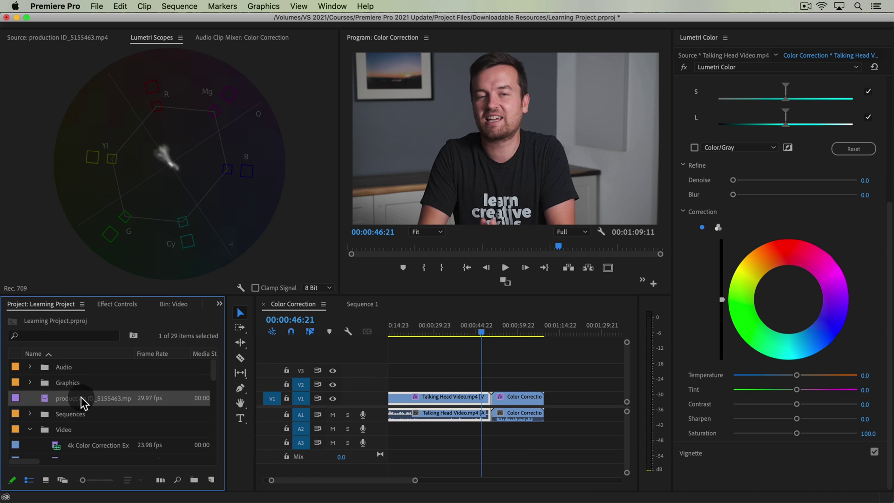
pyautogui.moveTo(80, 399); pyautogui.dragTo(556, 397)
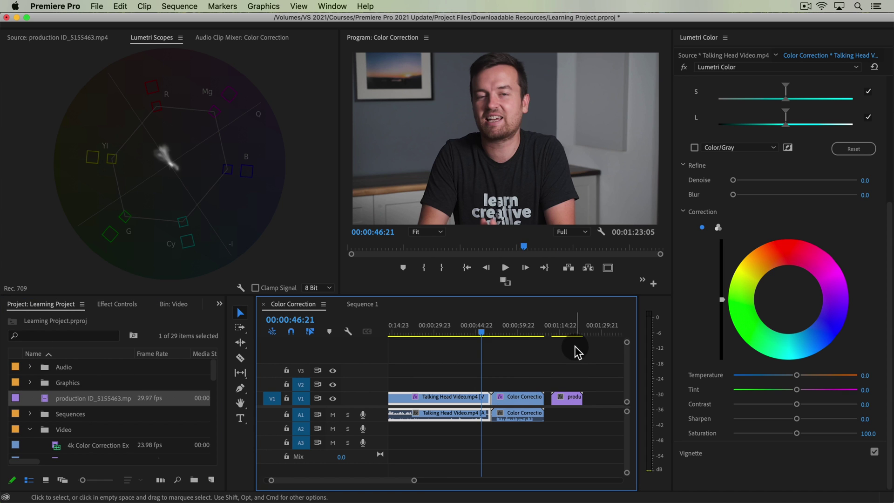
pyautogui.click(569, 331)
pyautogui.press('super+Tab')
pyautogui.press('super+Tab')
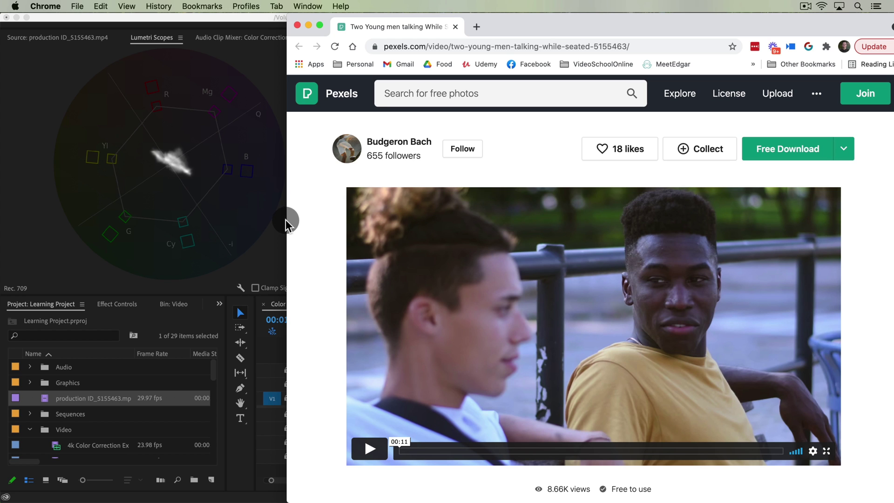
pyautogui.moveTo(285, 219); pyautogui.dragTo(207, 227)
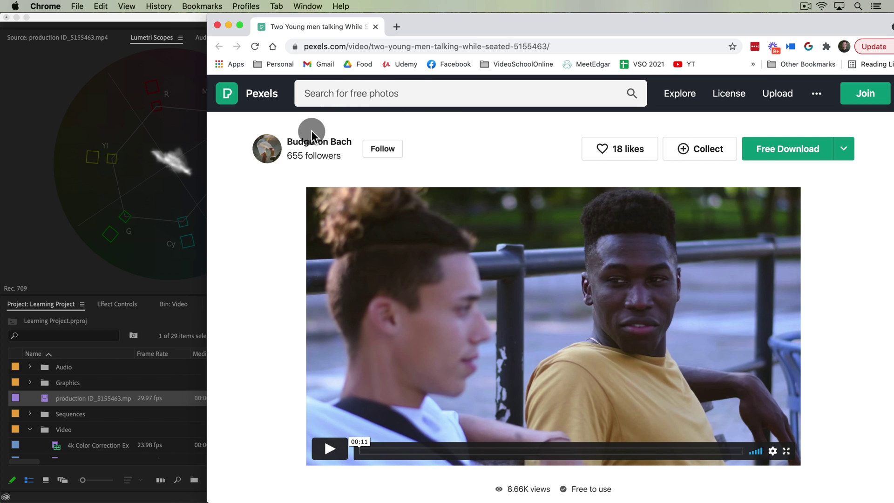
pyautogui.scroll(-2, 298, 135)
pyautogui.scroll(1, 280, 137)
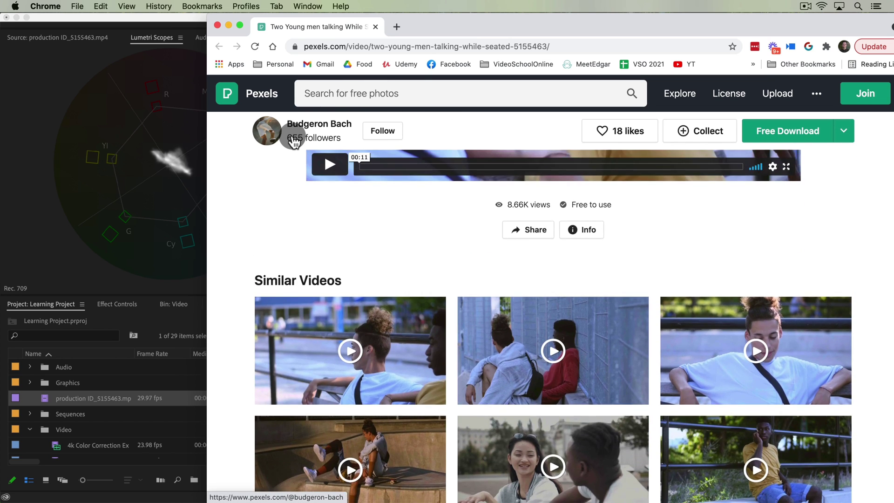
pyautogui.scroll(-4, 336, 139)
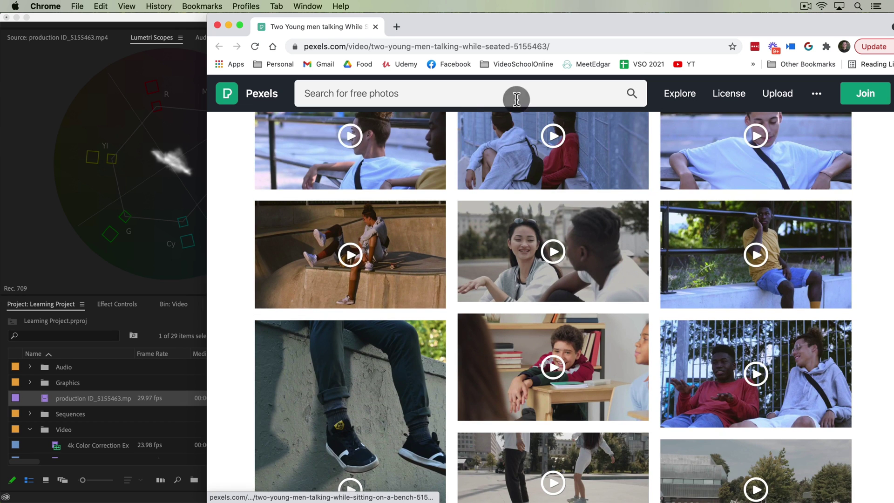
pyautogui.scroll(-2, 804, 288)
pyautogui.scroll(-8, 805, 288)
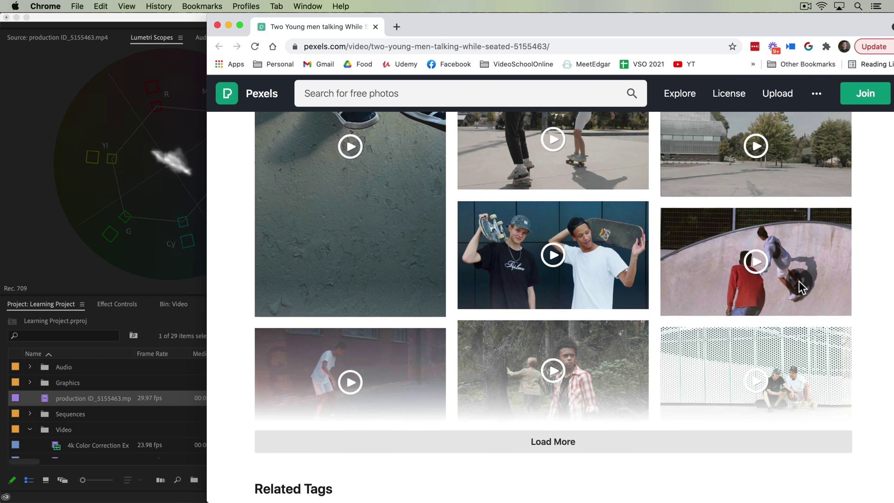
pyautogui.scroll(6, 799, 281)
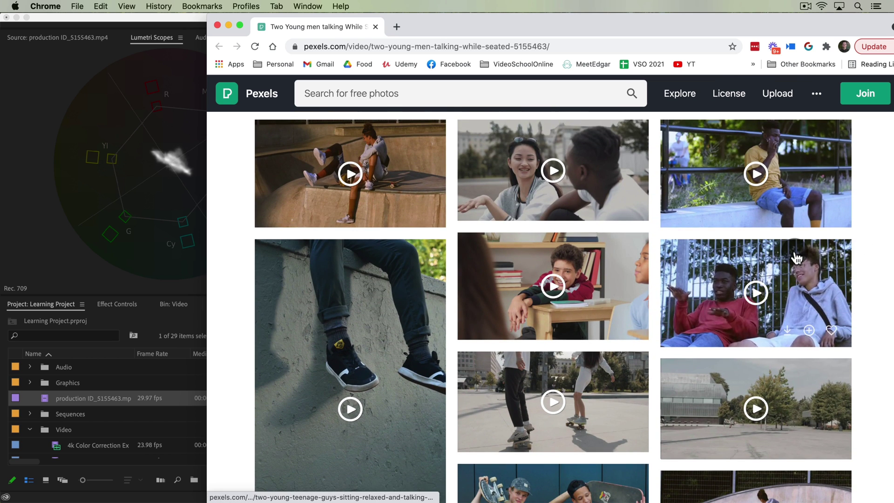
# Step: Back in Premiere Pro, apply Set to Frame Size to the production ID_5155463 clip
pyautogui.click(51, 228)
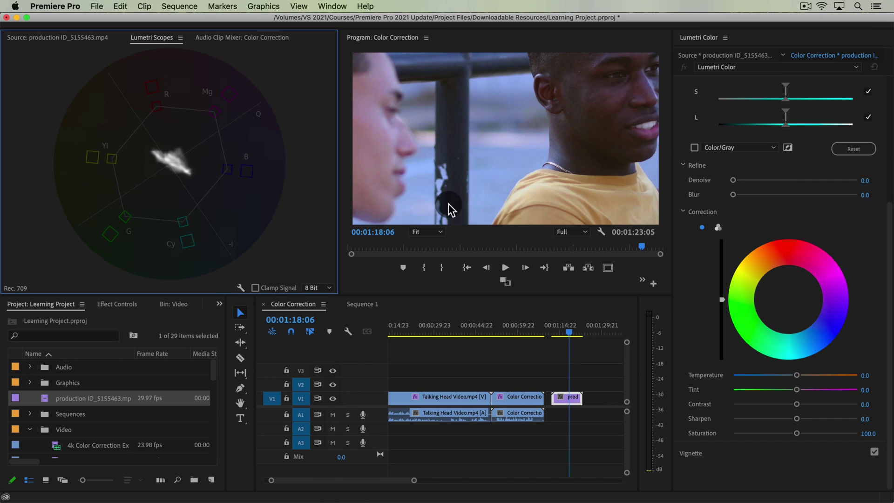
pyautogui.click(571, 332)
pyautogui.click(567, 399)
pyautogui.rightClick(567, 397)
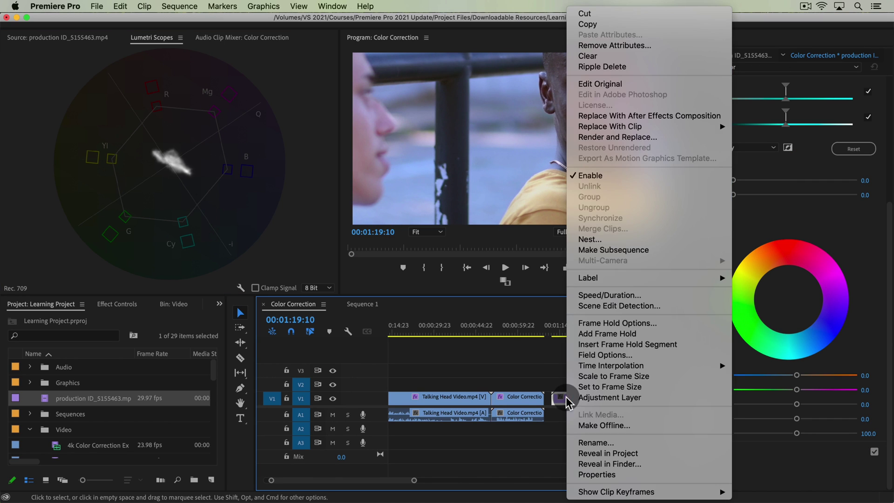
pyautogui.click(628, 388)
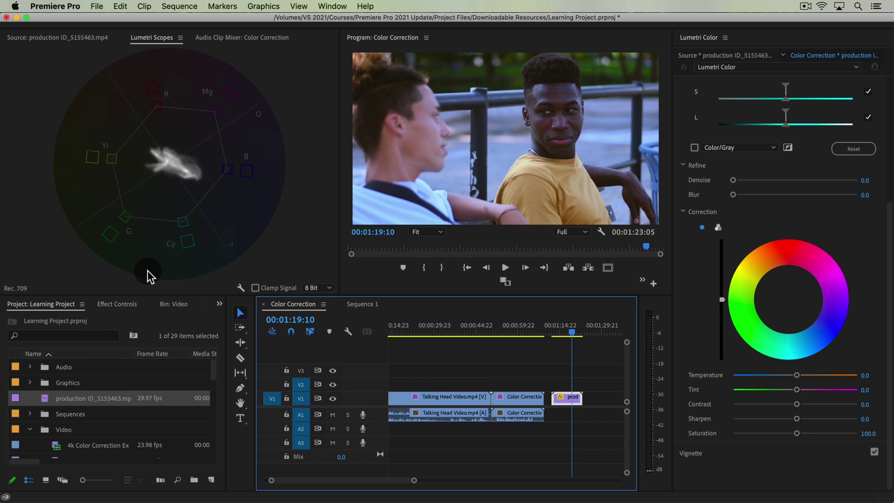
# Step: Draw a four-point Opacity pen mask over the right-hand man's forehead and tighten its lower-right corner
pyautogui.click(136, 307)
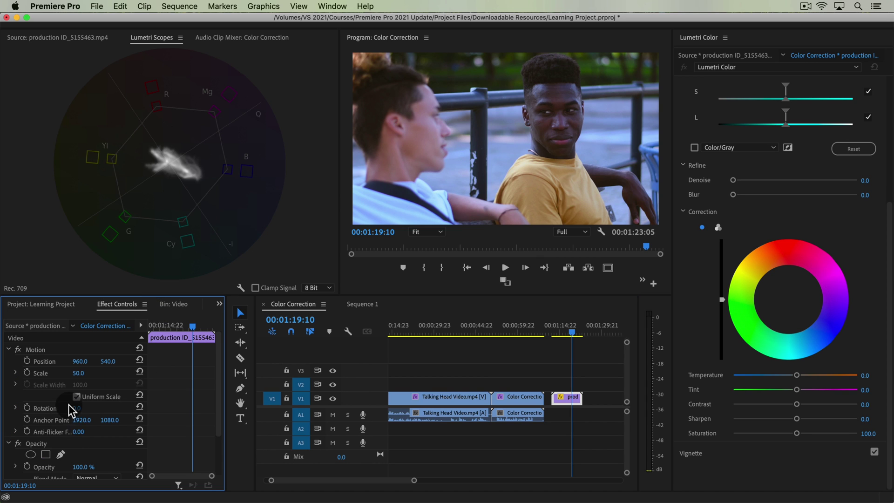
pyautogui.scroll(-1, 116, 438)
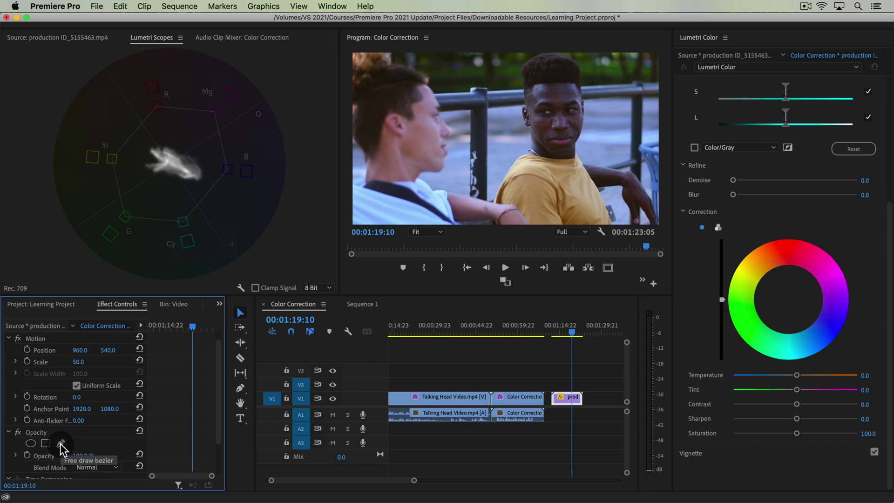
pyautogui.click(61, 444)
pyautogui.click(535, 87)
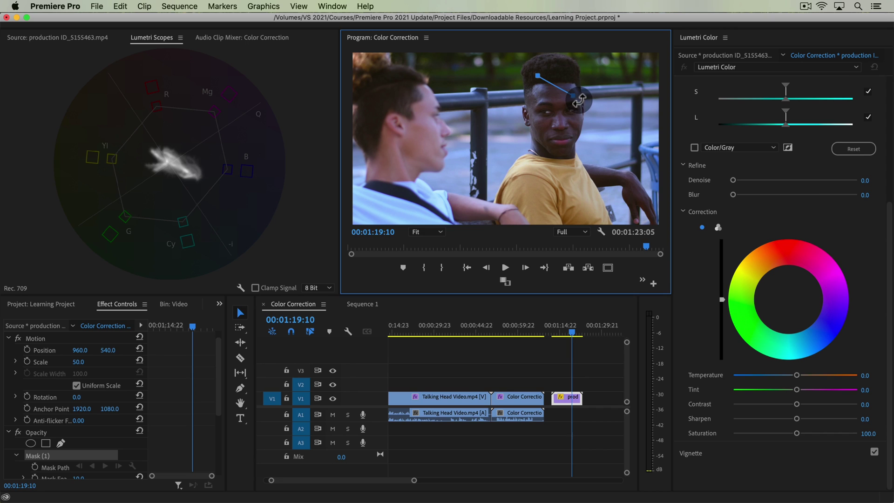
pyautogui.click(579, 106)
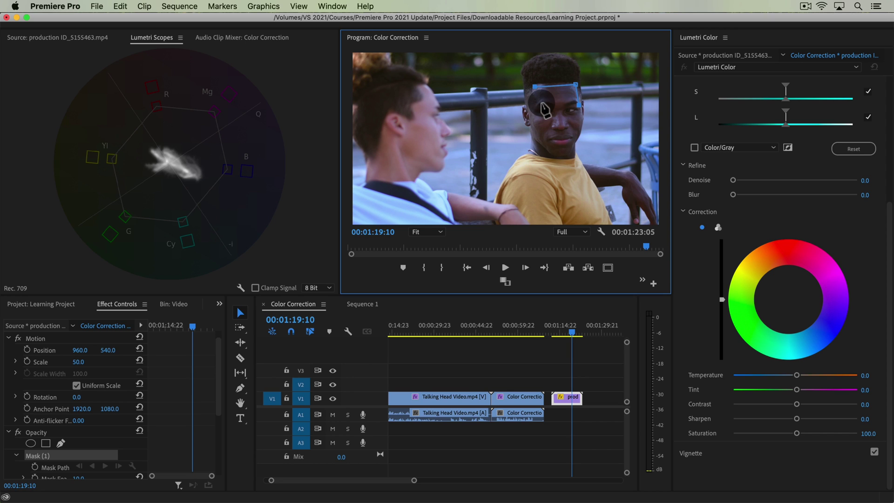
pyautogui.click(542, 102)
pyautogui.click(534, 87)
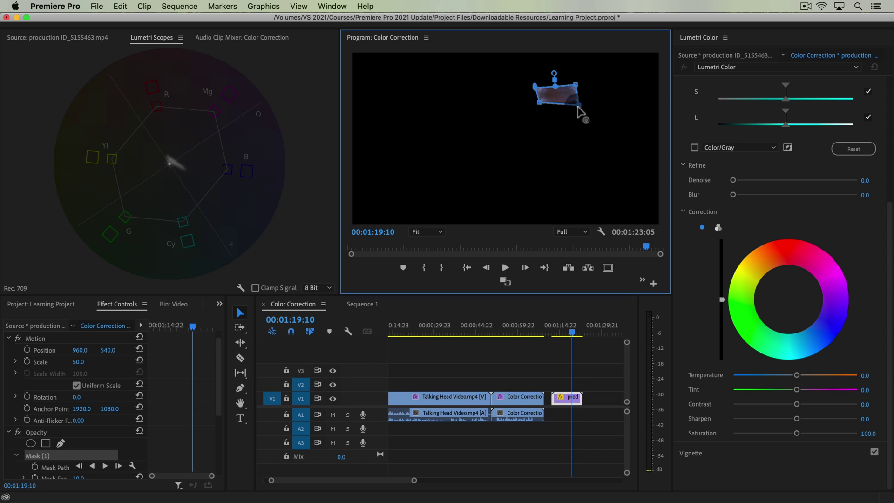
pyautogui.moveTo(577, 107); pyautogui.dragTo(571, 99)
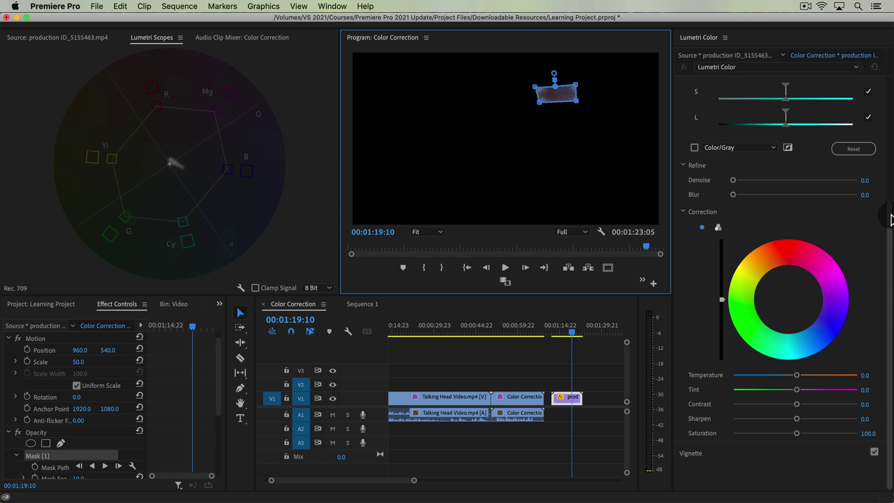
pyautogui.scroll(5, 800, 70)
# Step: In Basic Correction, set Temperature to 38.1 and Tint to -17.5
pyautogui.click(766, 85)
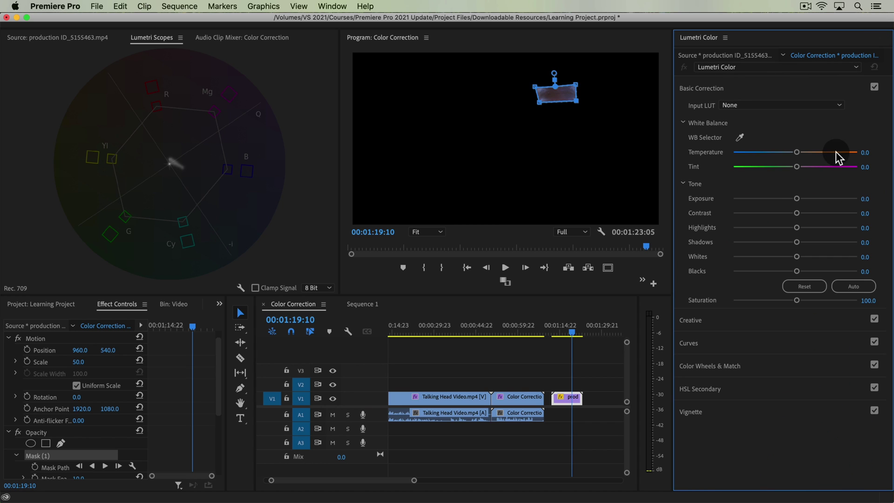
pyautogui.moveTo(797, 153); pyautogui.dragTo(818, 153)
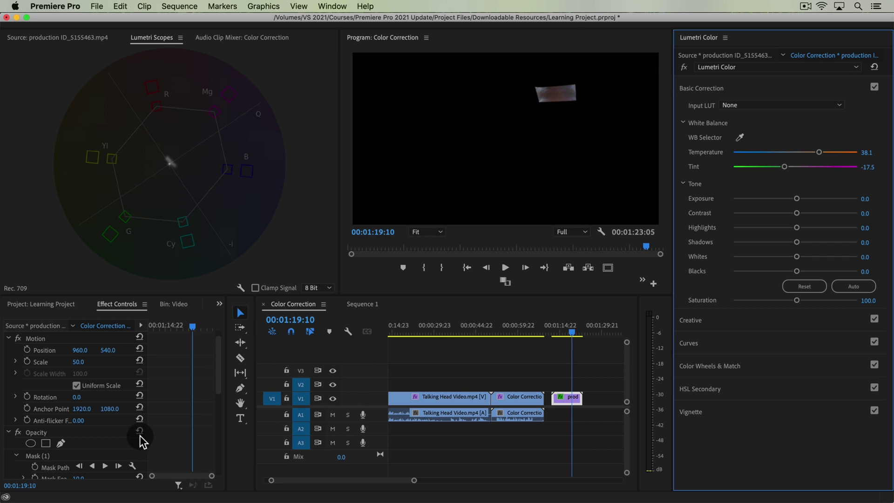
# Step: Delete Mask (1) and toggle Basic Correction off and on twice to compare
pyautogui.click(45, 458)
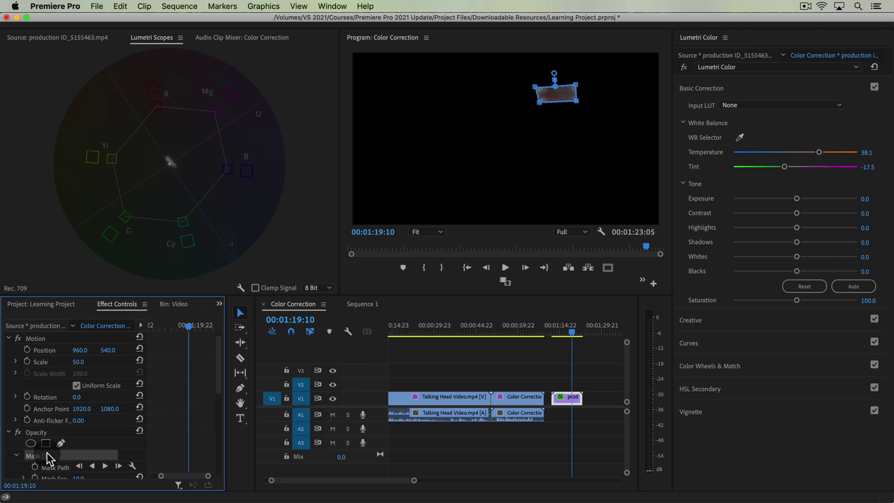
pyautogui.press('Delete')
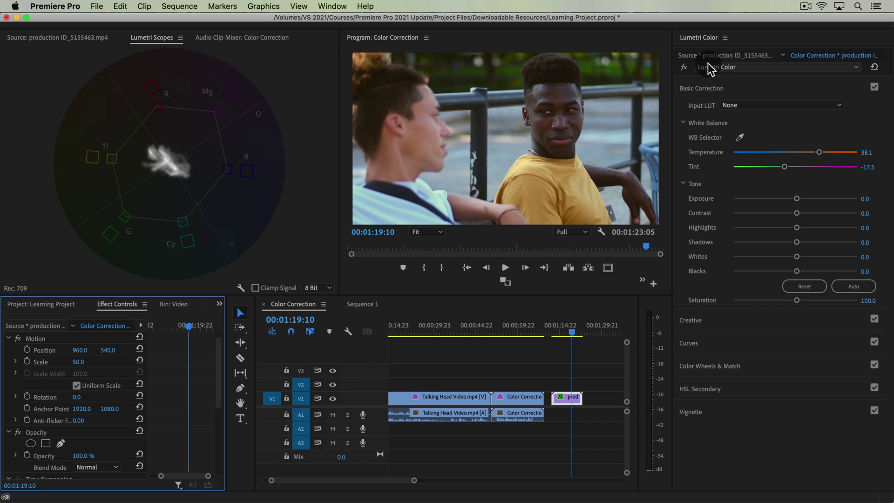
pyautogui.click(874, 88)
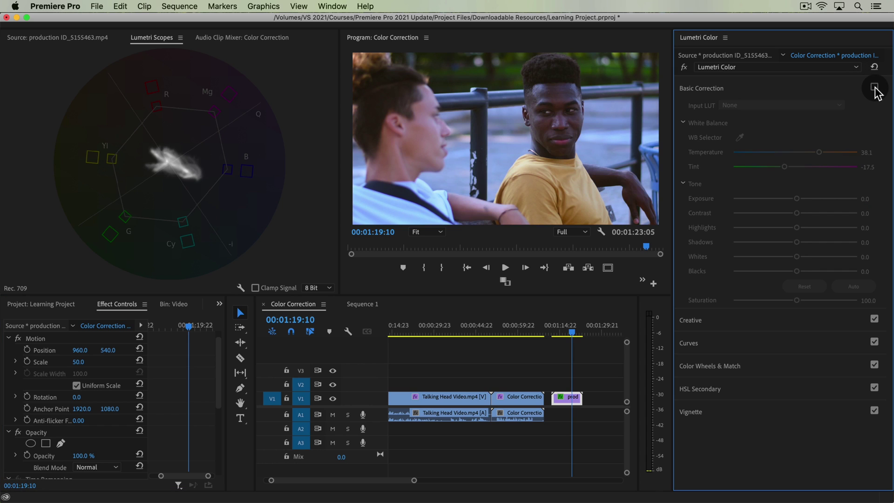
pyautogui.click(875, 88)
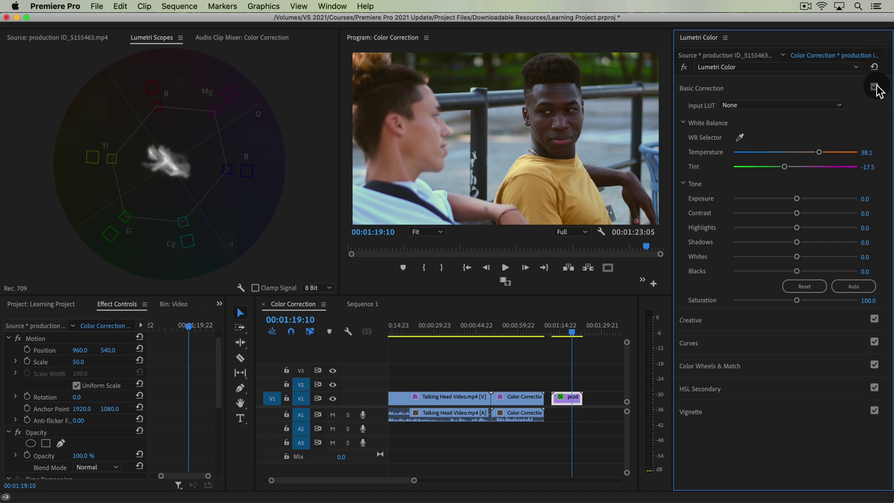
pyautogui.click(874, 88)
pyautogui.click(874, 88)
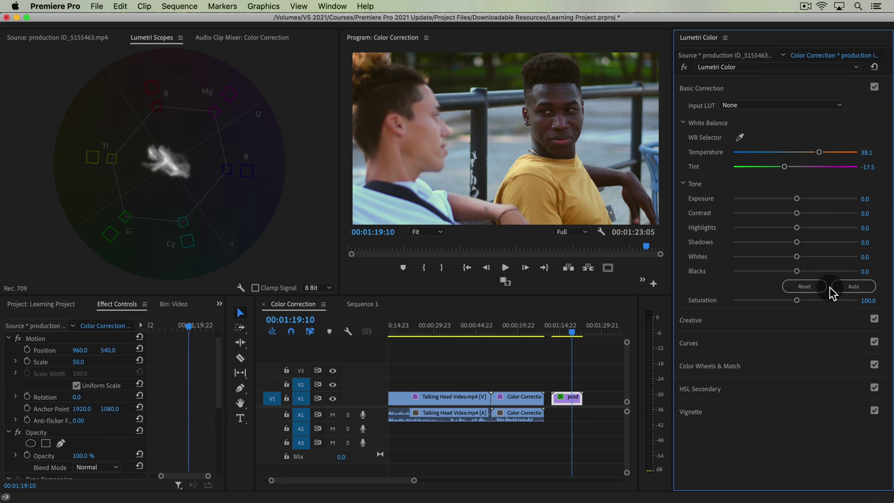
# Step: Reset Temperature and Tint, then resample white balance with the WB Selector to Temperature 33.6, Tint -17.5
pyautogui.doubleClick(815, 151)
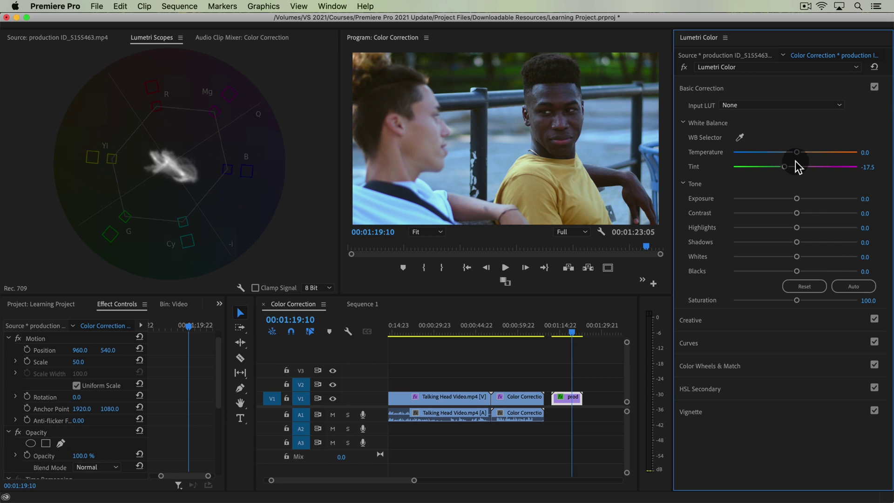
pyautogui.doubleClick(786, 166)
pyautogui.click(740, 137)
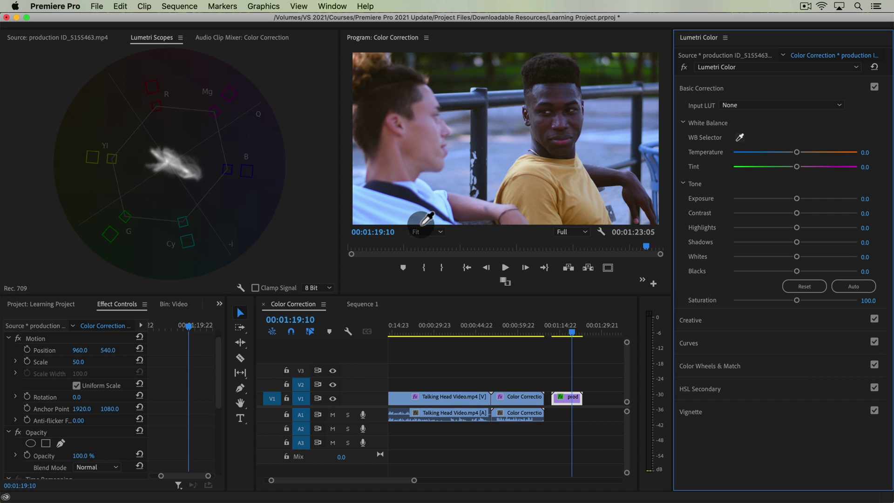
pyautogui.click(421, 223)
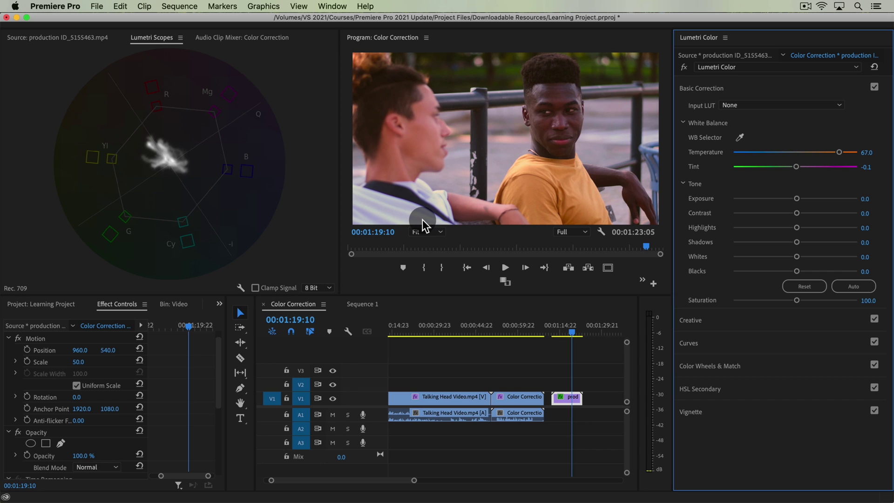
pyautogui.press('super+z')
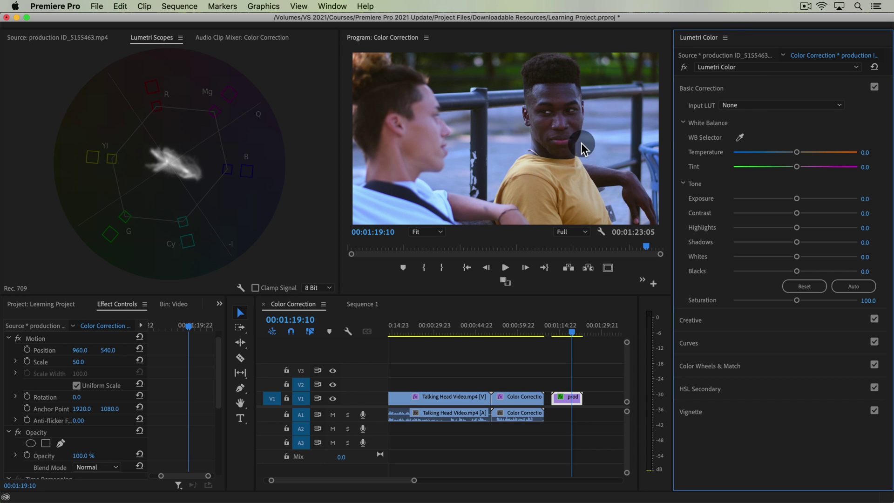
pyautogui.click(740, 137)
pyautogui.click(507, 152)
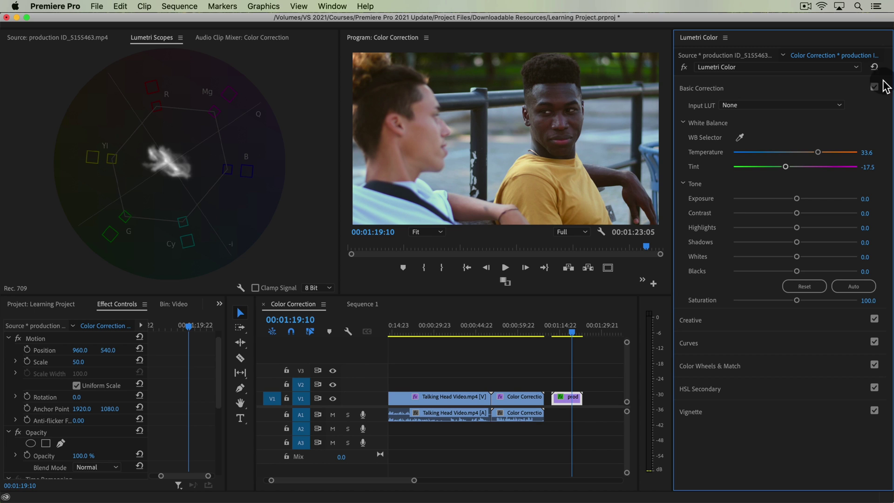
pyautogui.moveTo(816, 153); pyautogui.dragTo(792, 150)
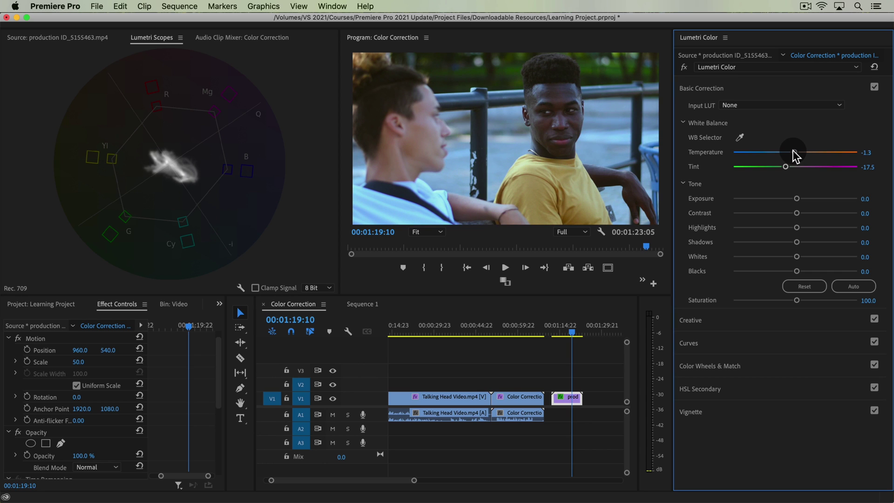
pyautogui.press('super+z')
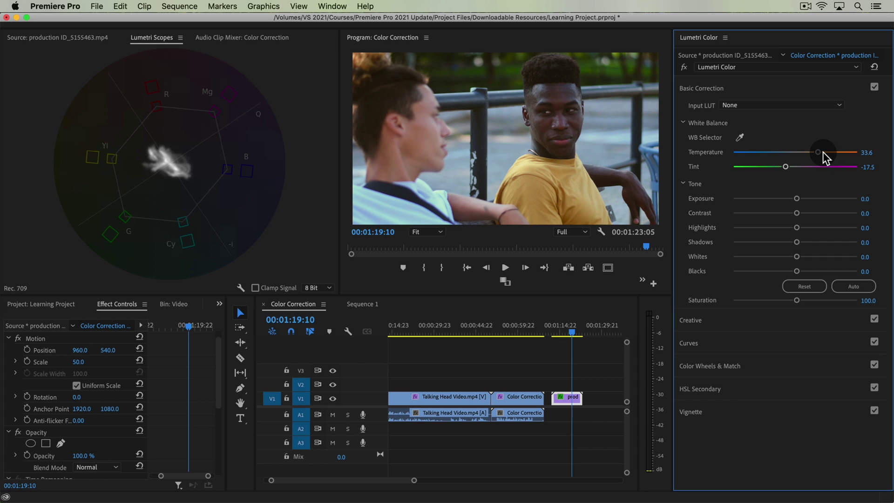
pyautogui.moveTo(823, 152); pyautogui.dragTo(838, 152)
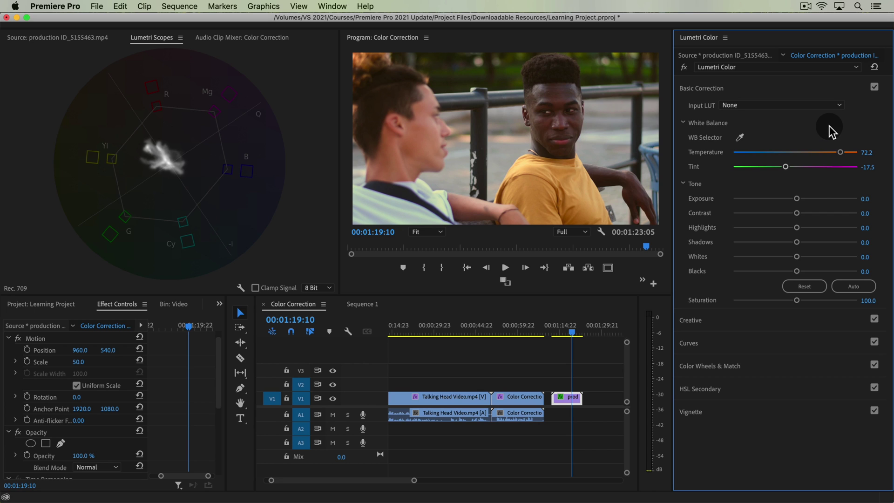
pyautogui.press('super+z')
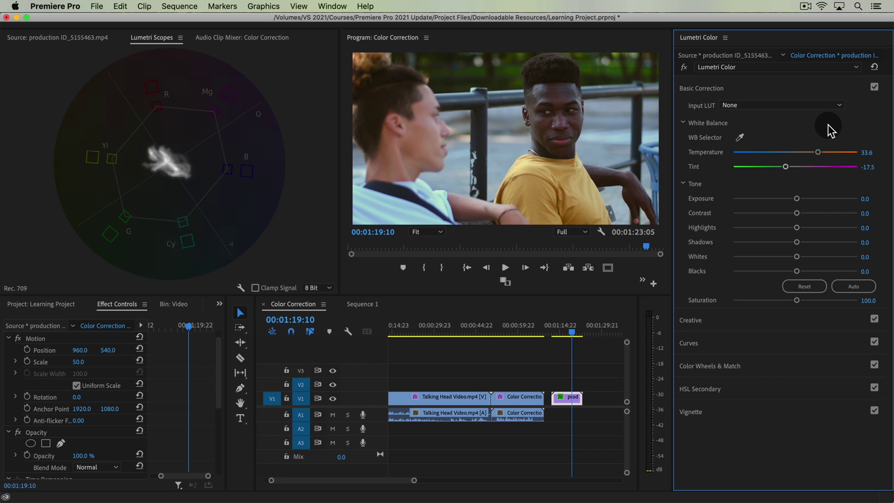